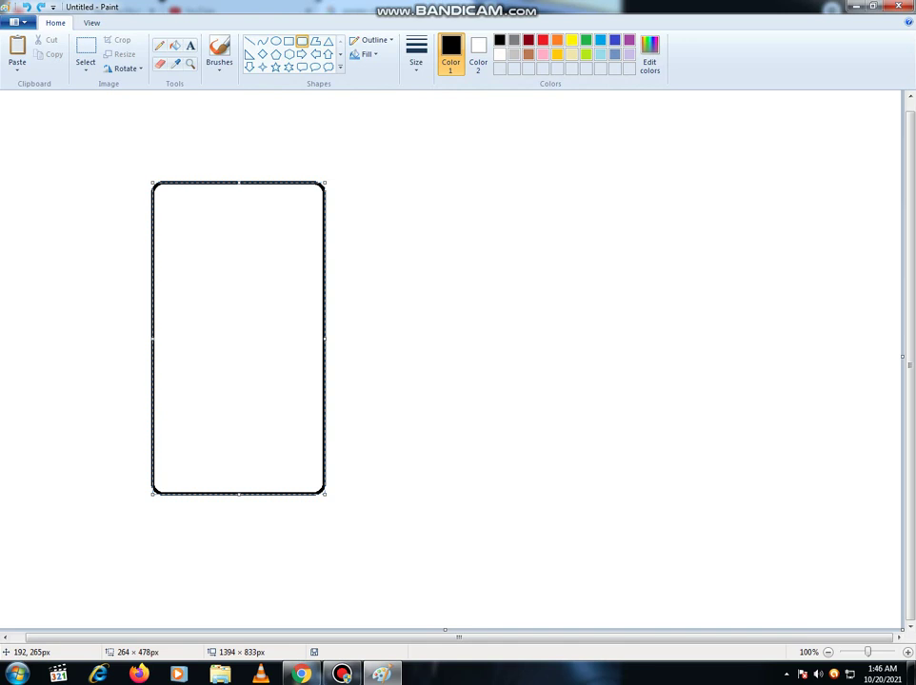
Step: Draw a second rounded rectangle about 251 × 480 px overlapping the first, shifted slightly upward and to its right
{"action": "left_click_drag", "start_coordinate": [184, 157], "coordinate": [347, 469]}
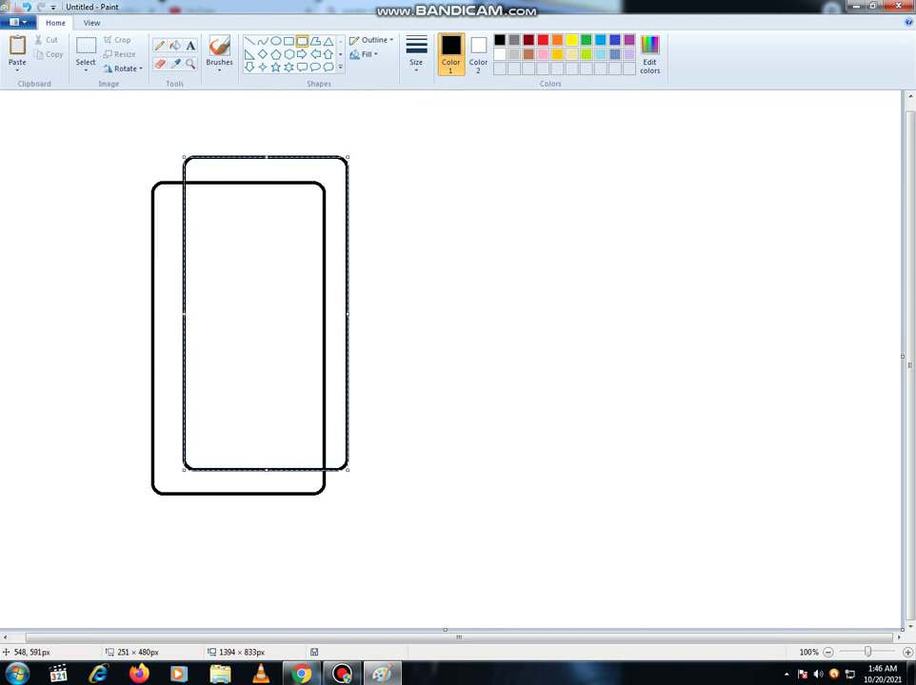
{"action": "left_click", "coordinate": [429, 288]}
Step: Erase the second rectangle's upper-left corner and the upper part of its left side, keeping the first rectangle intact
{"action": "left_click", "coordinate": [160, 63]}
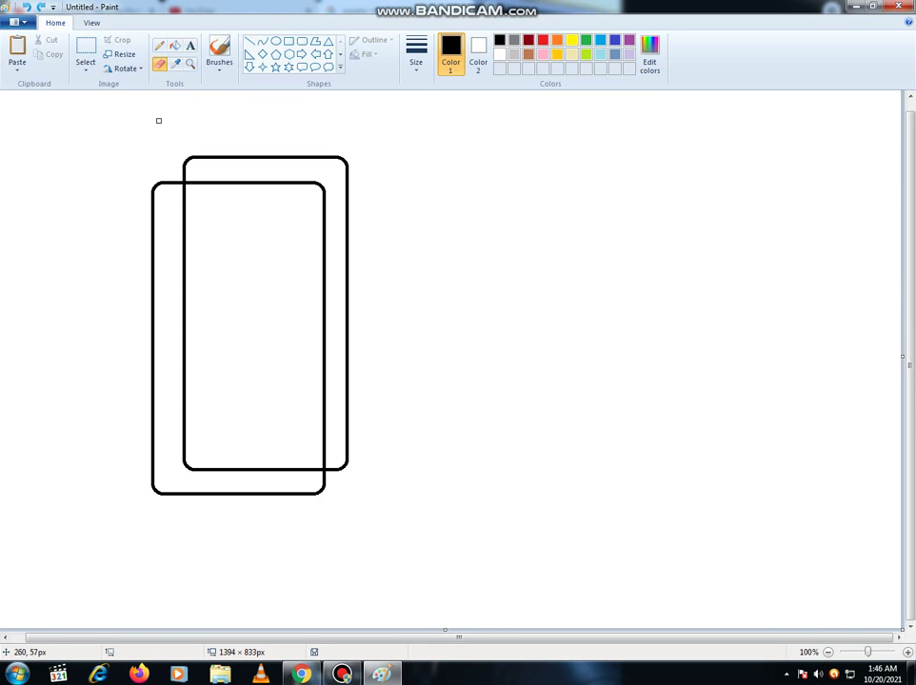
{"action": "left_click", "coordinate": [191, 63]}
{"action": "left_click", "coordinate": [215, 218]}
{"action": "left_click", "coordinate": [269, 269]}
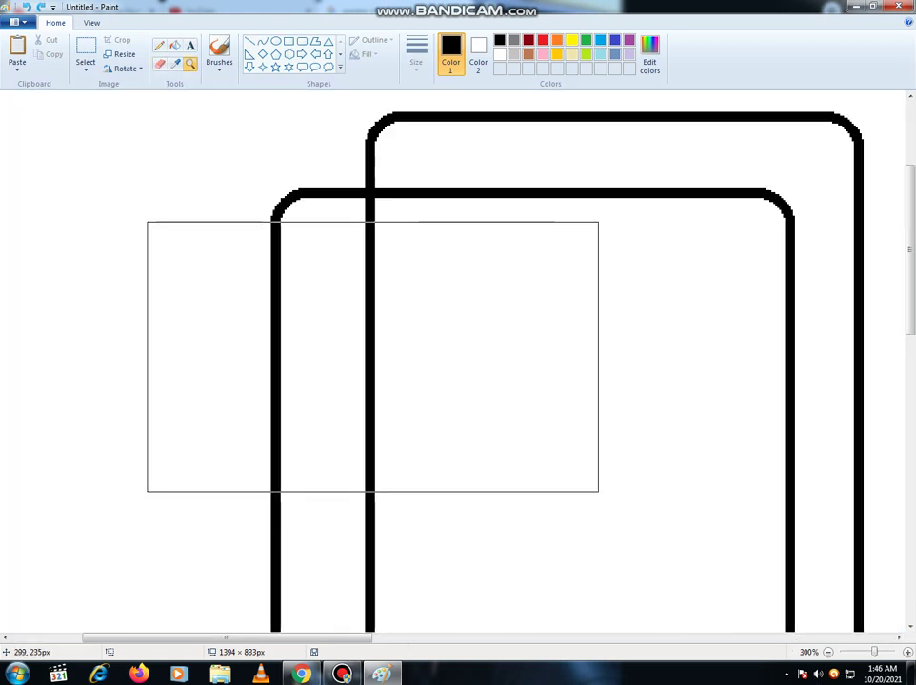
{"action": "left_click", "coordinate": [159, 62]}
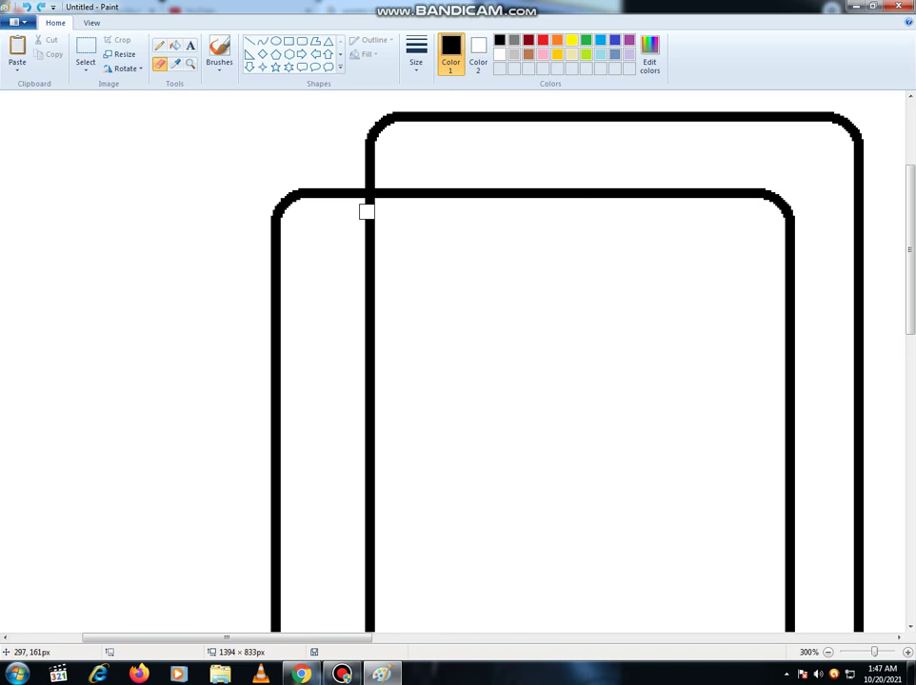
{"action": "left_click", "coordinate": [373, 205]}
{"action": "left_click", "coordinate": [369, 180]}
{"action": "left_click_drag", "start_coordinate": [377, 129], "coordinate": [371, 166]}
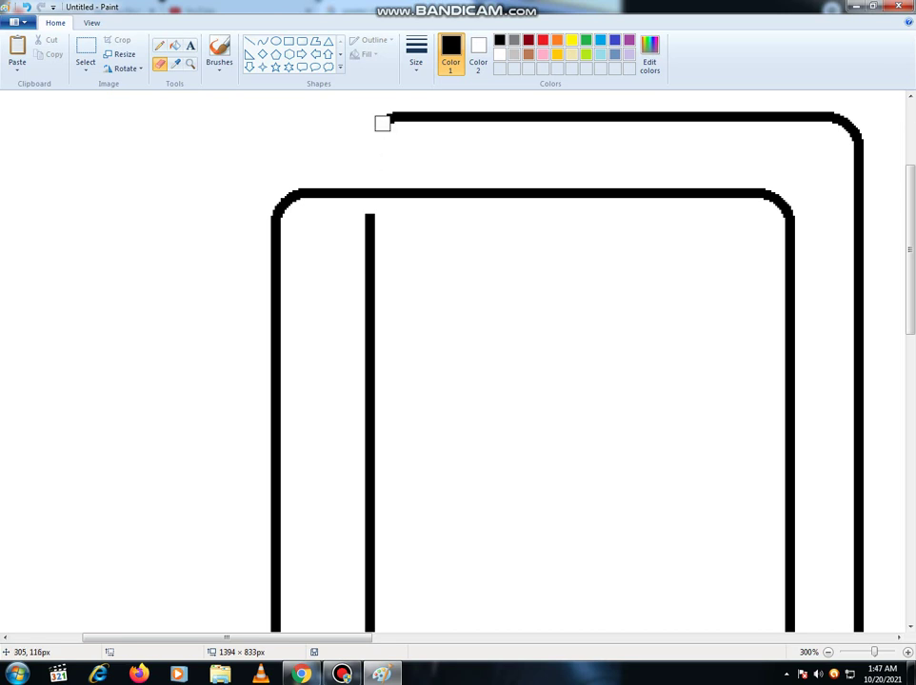
{"action": "left_click_drag", "start_coordinate": [381, 125], "coordinate": [387, 118]}
{"action": "left_click_drag", "start_coordinate": [368, 213], "coordinate": [369, 632]}
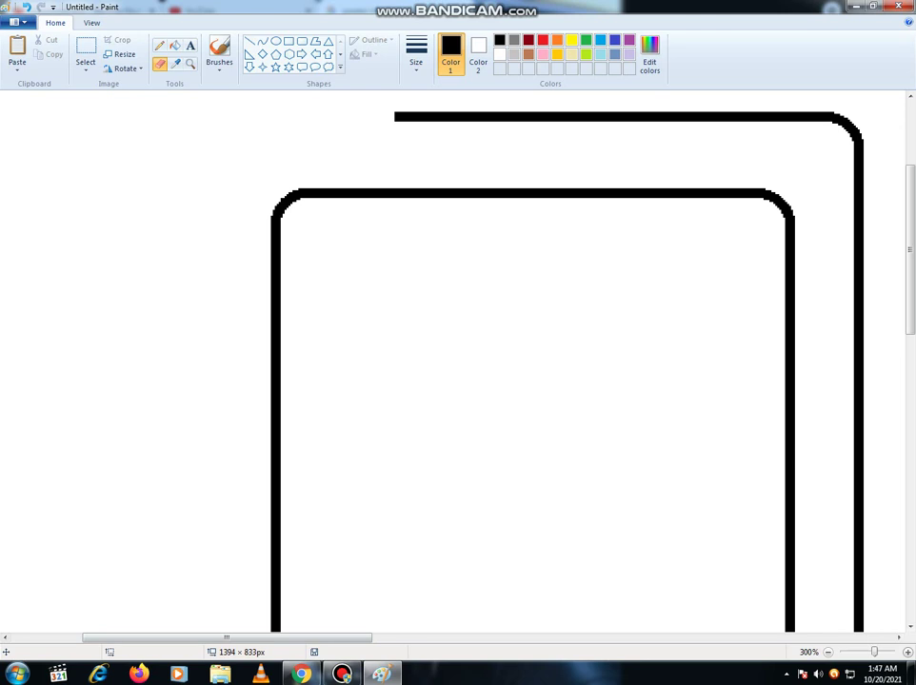
Step: Erase the rest of the second rectangle's left side and its bottom edge inside the front rectangle
{"action": "scroll", "coordinate": [638, 486], "scroll_direction": "down", "scroll_amount": 1, "text": "ctrl"}
{"action": "scroll", "coordinate": [622, 490], "scroll_direction": "down", "scroll_amount": 1, "text": "ctrl"}
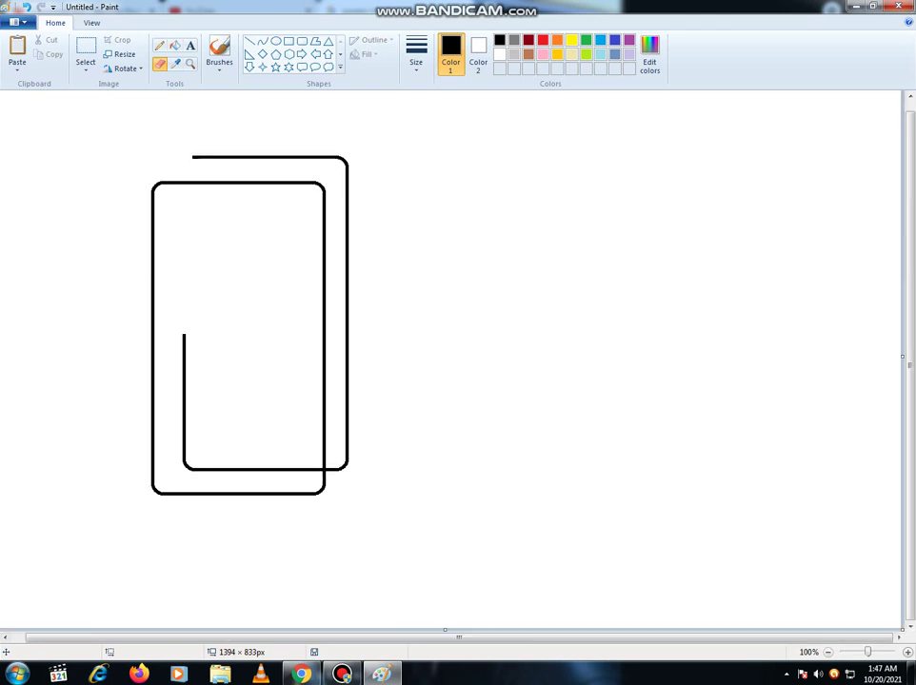
{"action": "mouse_move", "coordinate": [184, 321]}
{"action": "left_mouse_down"}
{"action": "mouse_move", "coordinate": [186, 470]}
{"action": "mouse_move", "coordinate": [220, 467]}
{"action": "mouse_move", "coordinate": [196, 471]}
{"action": "mouse_move", "coordinate": [187, 459]}
{"action": "mouse_move", "coordinate": [249, 475]}
{"action": "mouse_move", "coordinate": [211, 472]}
{"action": "mouse_move", "coordinate": [198, 470]}
{"action": "mouse_move", "coordinate": [226, 459]}
{"action": "mouse_move", "coordinate": [216, 469]}
{"action": "mouse_move", "coordinate": [273, 471]}
{"action": "mouse_move", "coordinate": [239, 472]}
{"action": "mouse_move", "coordinate": [268, 469]}
{"action": "left_mouse_up"}
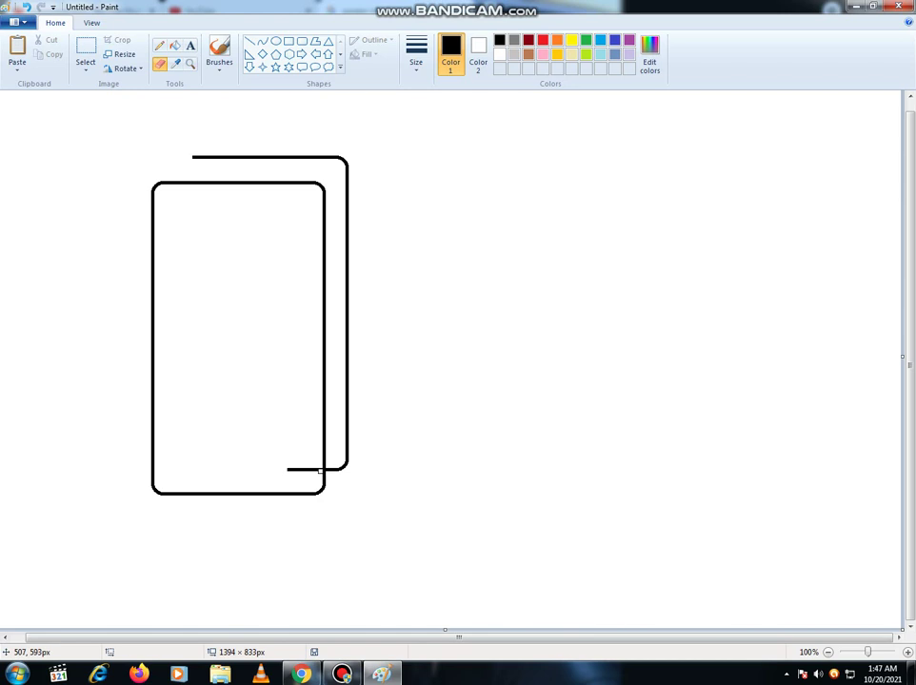
{"action": "left_click_drag", "start_coordinate": [318, 469], "coordinate": [280, 469]}
{"action": "left_click", "coordinate": [27, 7]}
Step: Erase the leftover stub on the front rectangle's right side and the rear rectangle's lower-right corner
{"action": "left_click", "coordinate": [190, 63]}
{"action": "left_click", "coordinate": [287, 449]}
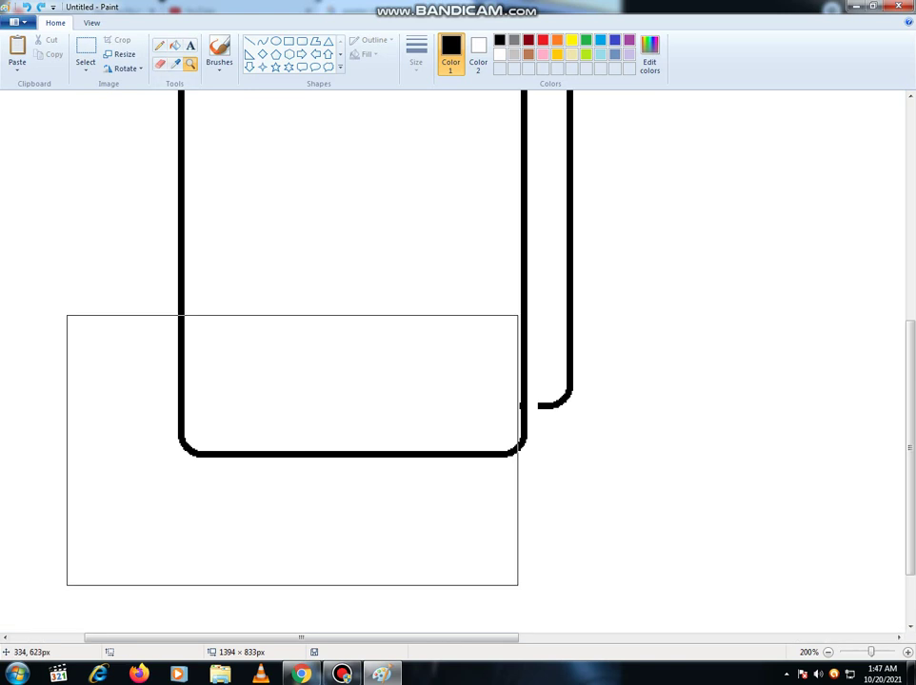
{"action": "left_click", "coordinate": [342, 468]}
{"action": "left_click", "coordinate": [265, 260]}
{"action": "left_click", "coordinate": [351, 311]}
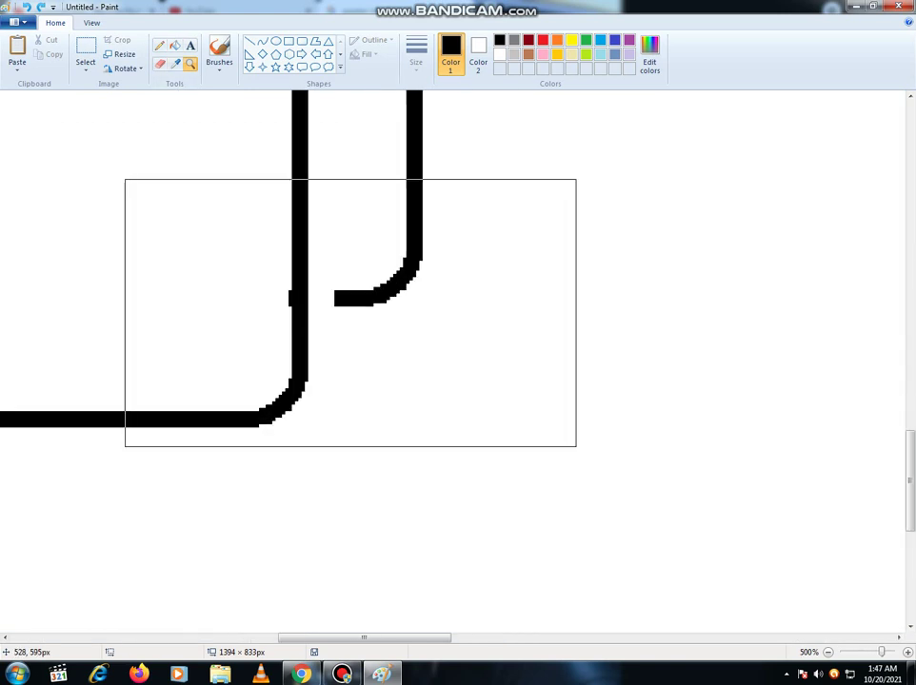
{"action": "left_click", "coordinate": [272, 261]}
{"action": "left_click", "coordinate": [269, 261]}
{"action": "left_click", "coordinate": [270, 261]}
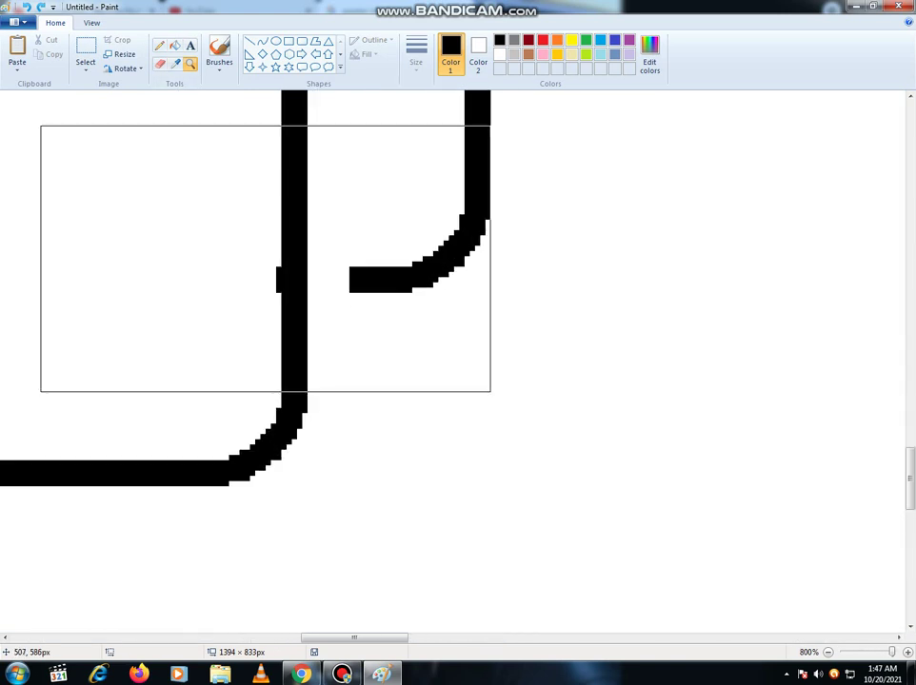
{"action": "left_click", "coordinate": [159, 63]}
{"action": "left_click", "coordinate": [304, 277]}
{"action": "key", "text": "ctrl+z"}
{"action": "mouse_move", "coordinate": [344, 276]}
{"action": "left_mouse_down"}
{"action": "mouse_move", "coordinate": [390, 288]}
{"action": "mouse_move", "coordinate": [422, 266]}
{"action": "mouse_move", "coordinate": [458, 266]}
{"action": "mouse_move", "coordinate": [470, 235]}
{"action": "left_mouse_up"}
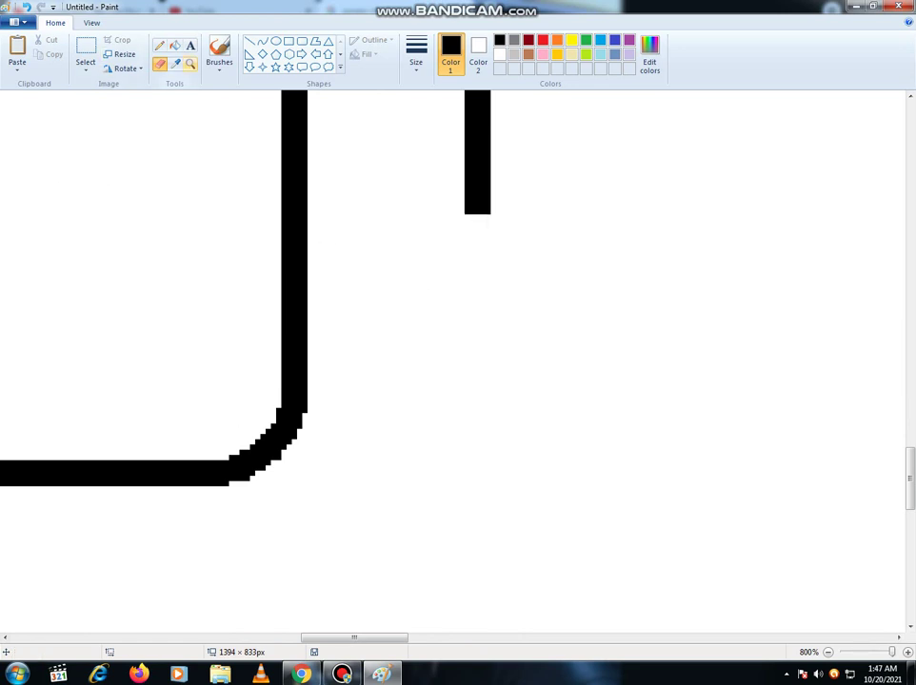
Step: Draw diagonal lines joining the rear outline's two open ends to the front rectangle's lower-right and upper-left corners
{"action": "left_click", "coordinate": [827, 652]}
{"action": "left_click", "coordinate": [827, 652]}
{"action": "left_click", "coordinate": [827, 652]}
{"action": "left_click", "coordinate": [828, 652]}
{"action": "left_click", "coordinate": [828, 652]}
{"action": "left_click", "coordinate": [827, 652]}
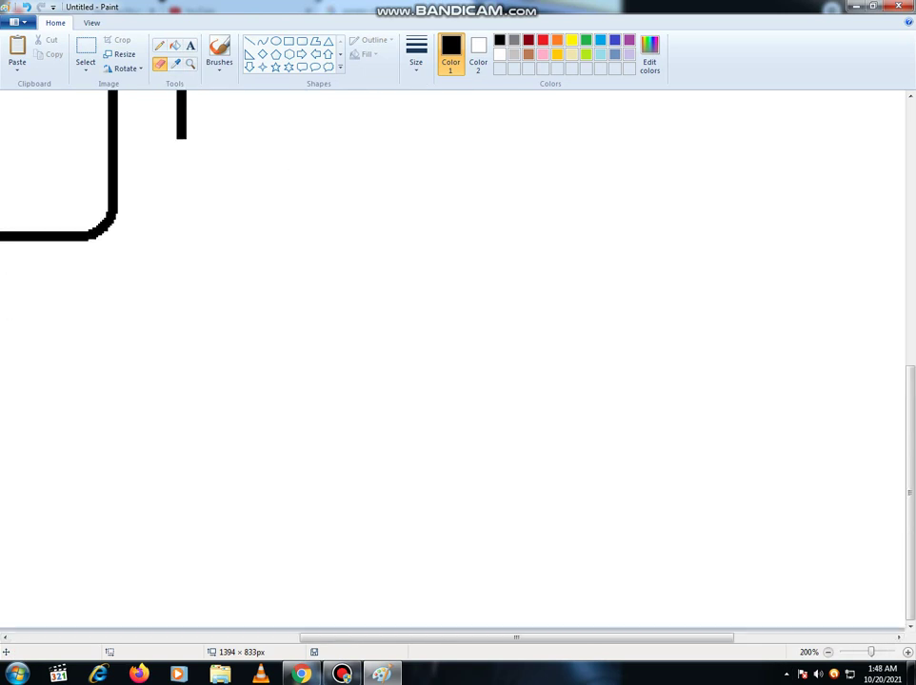
{"action": "left_click", "coordinate": [827, 652]}
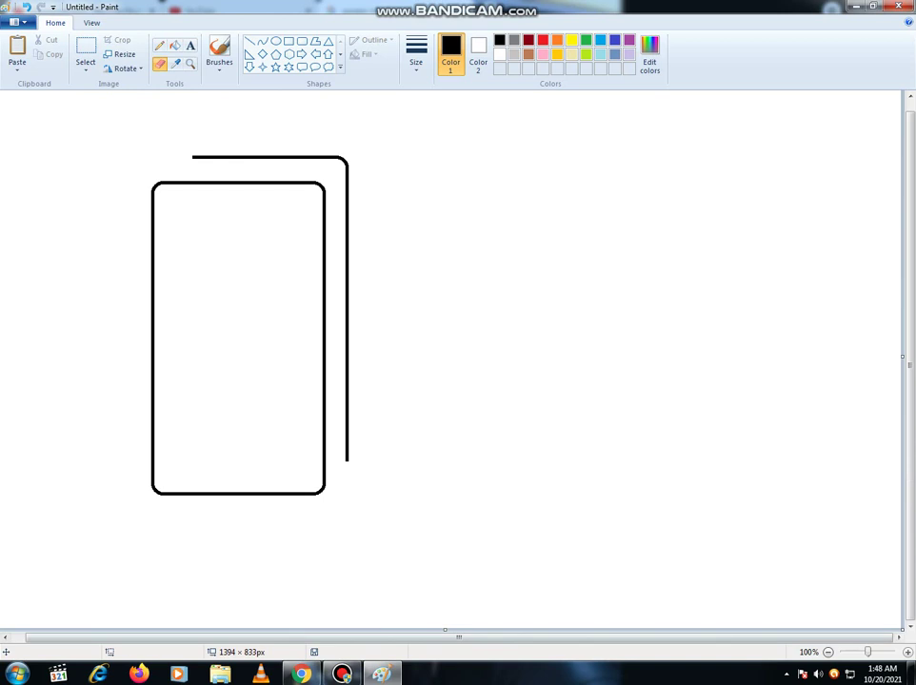
{"action": "left_click", "coordinate": [250, 41]}
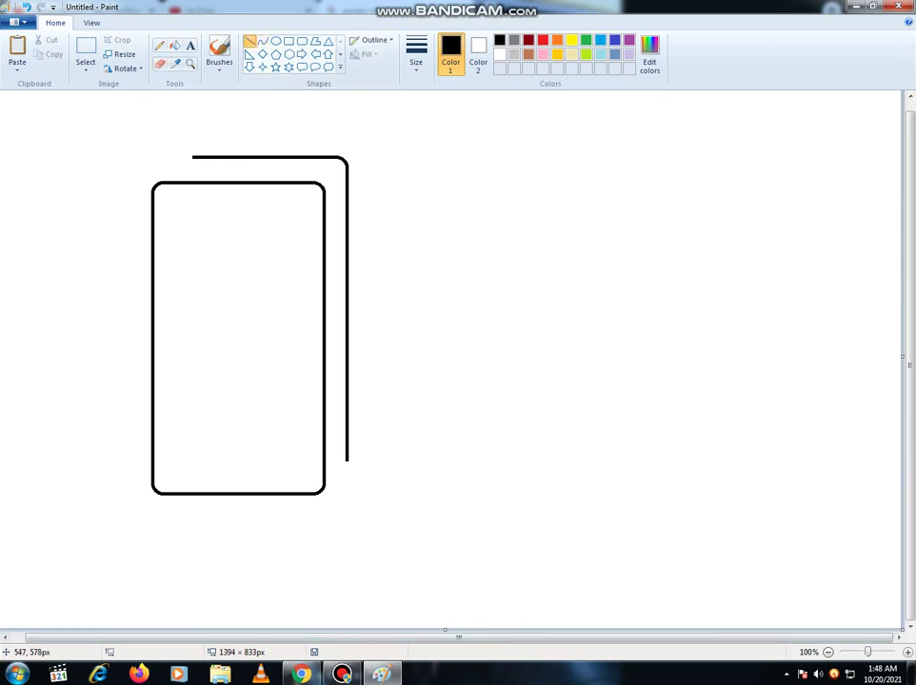
{"action": "left_click_drag", "start_coordinate": [348, 461], "coordinate": [321, 491]}
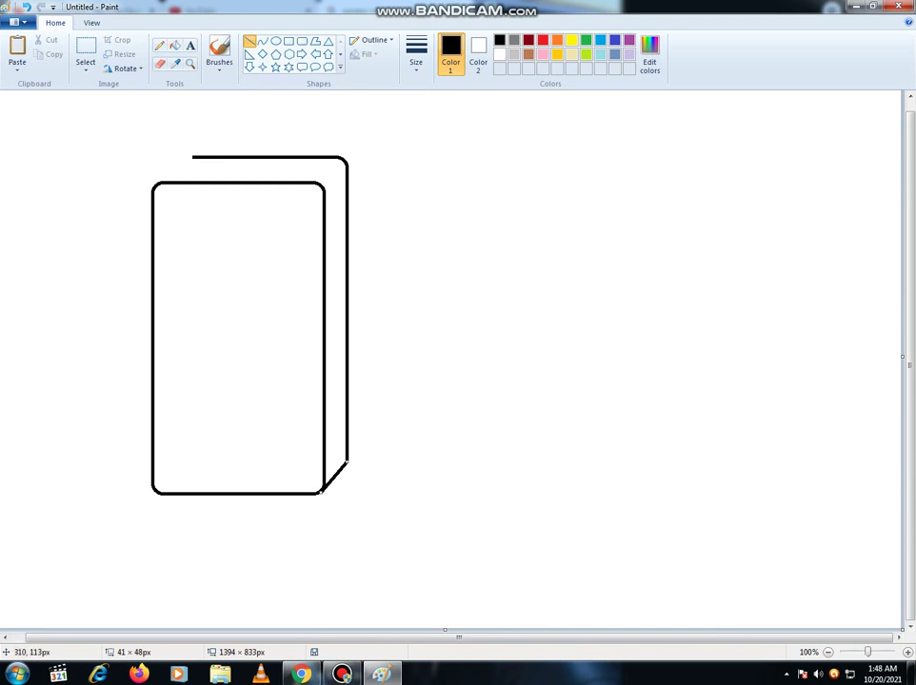
{"action": "left_click_drag", "start_coordinate": [194, 157], "coordinate": [156, 185]}
{"action": "left_click", "coordinate": [200, 164]}
Step: Draw a circle centred just below the front panel's top edge, sized to less than half the panel's width
{"action": "left_click", "coordinate": [275, 42]}
{"action": "left_click_drag", "start_coordinate": [191, 186], "coordinate": [283, 280]}
{"action": "left_click_drag", "start_coordinate": [245, 243], "coordinate": [246, 244]}
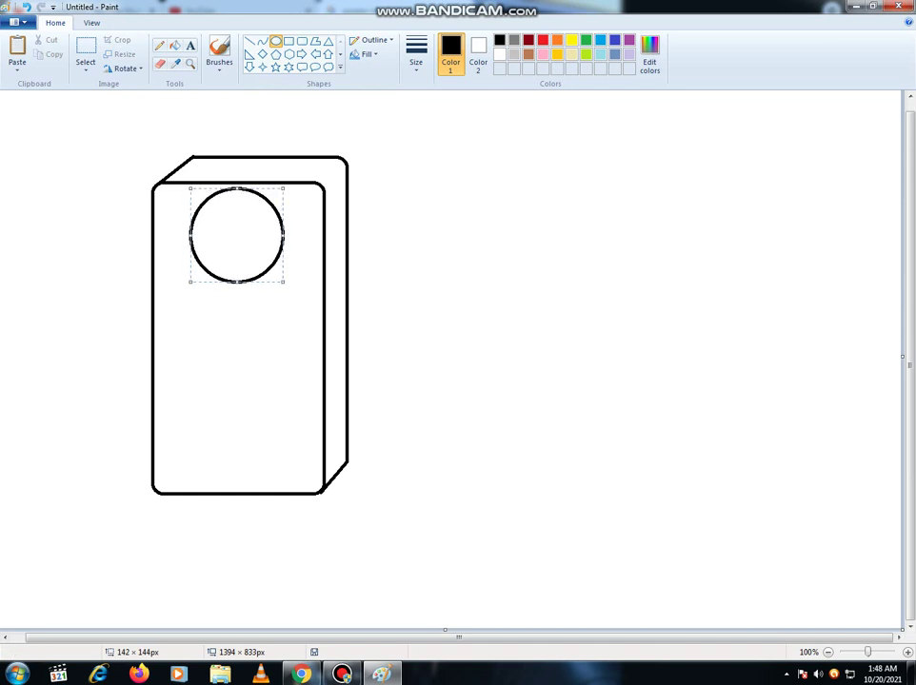
{"action": "left_click_drag", "start_coordinate": [283, 280], "coordinate": [265, 249]}
{"action": "left_click", "coordinate": [265, 266]}
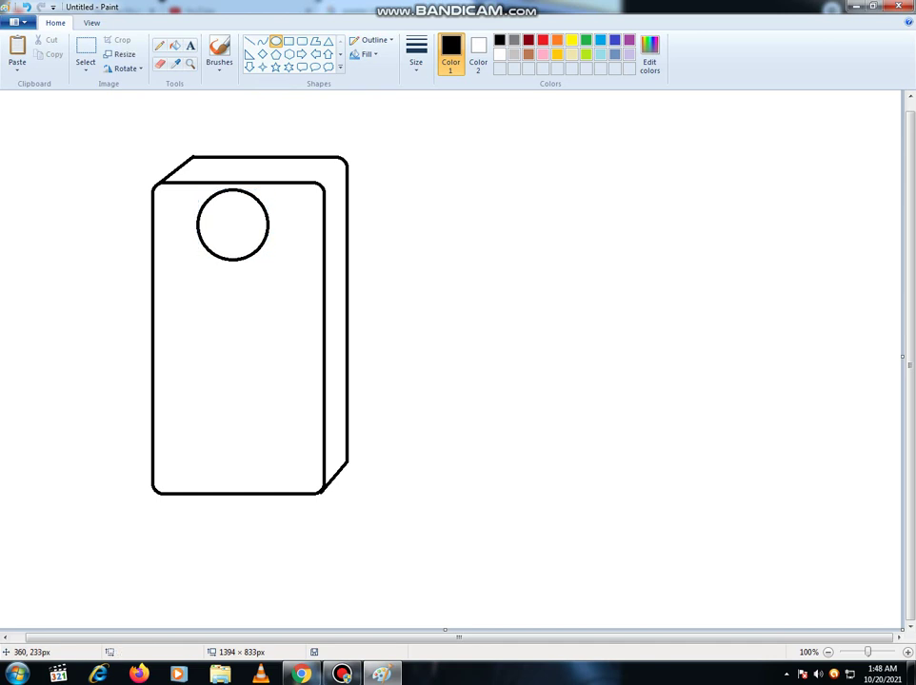
Step: Draw a concentric circle about 84 × 87 px inside the upper circle to form a narrow ring
{"action": "left_click_drag", "start_coordinate": [210, 201], "coordinate": [261, 249]}
{"action": "left_click_drag", "start_coordinate": [264, 203], "coordinate": [261, 195]}
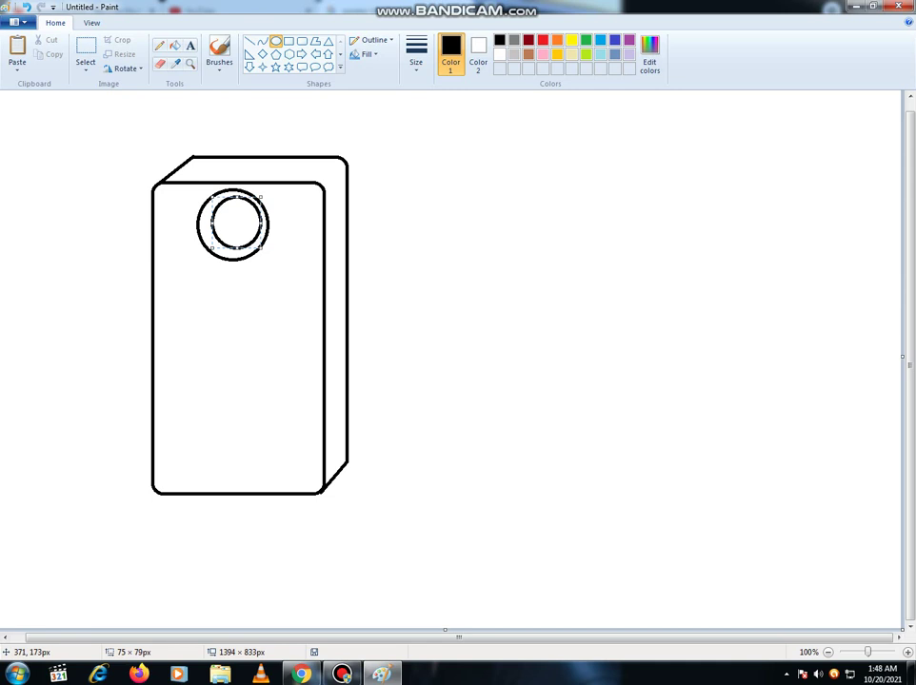
{"action": "left_click_drag", "start_coordinate": [213, 222], "coordinate": [234, 256]}
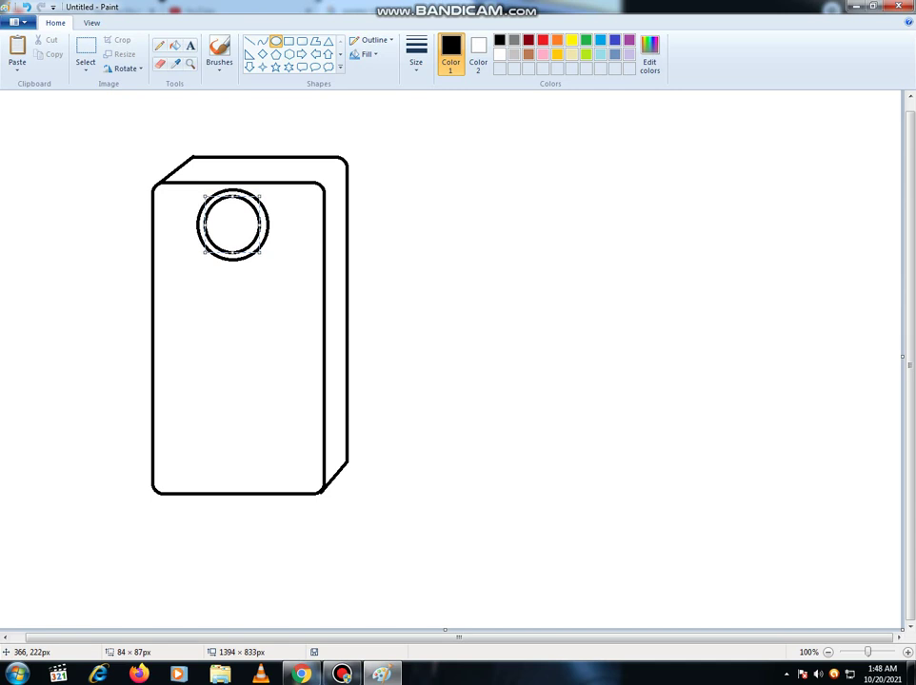
{"action": "left_click_drag", "start_coordinate": [260, 225], "coordinate": [261, 224]}
{"action": "left_click", "coordinate": [182, 356]}
Step: Draw a large upright ellipse below the upper circles, spanning most of the front panel's width
{"action": "left_click_drag", "start_coordinate": [186, 282], "coordinate": [314, 368]}
{"action": "left_click_drag", "start_coordinate": [178, 350], "coordinate": [174, 348]}
{"action": "left_click", "coordinate": [488, 279]}
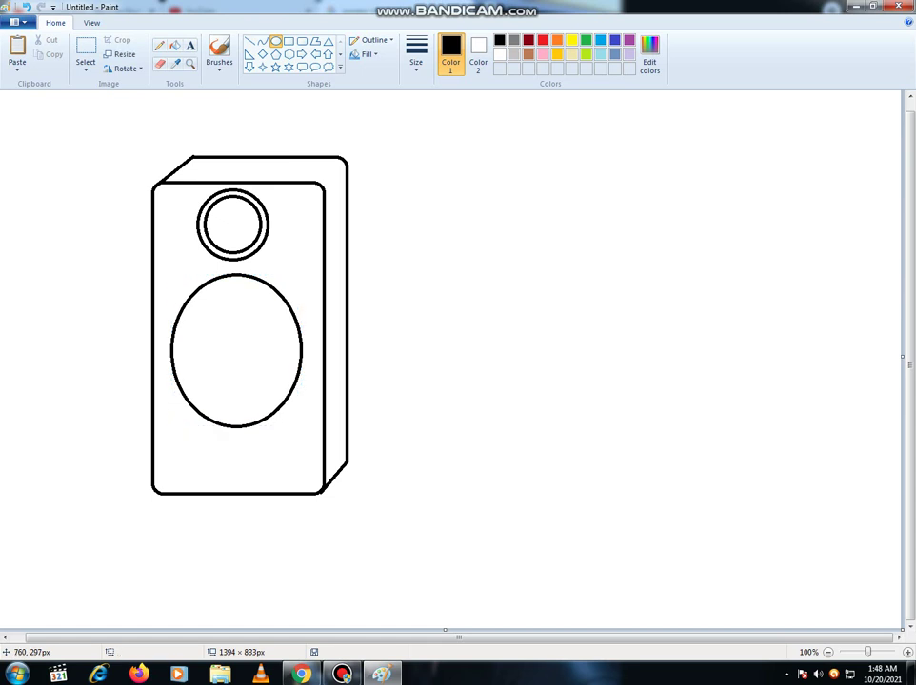
Step: Draw a concentric ellipse about 173 × 197 px and a small central one about 71 × 84 px inside the large ellipse
{"action": "left_click_drag", "start_coordinate": [195, 298], "coordinate": [293, 395]}
{"action": "left_click_drag", "start_coordinate": [196, 345], "coordinate": [178, 346]}
{"action": "left_click_drag", "start_coordinate": [235, 298], "coordinate": [235, 286]}
{"action": "left_click_drag", "start_coordinate": [235, 393], "coordinate": [235, 413]}
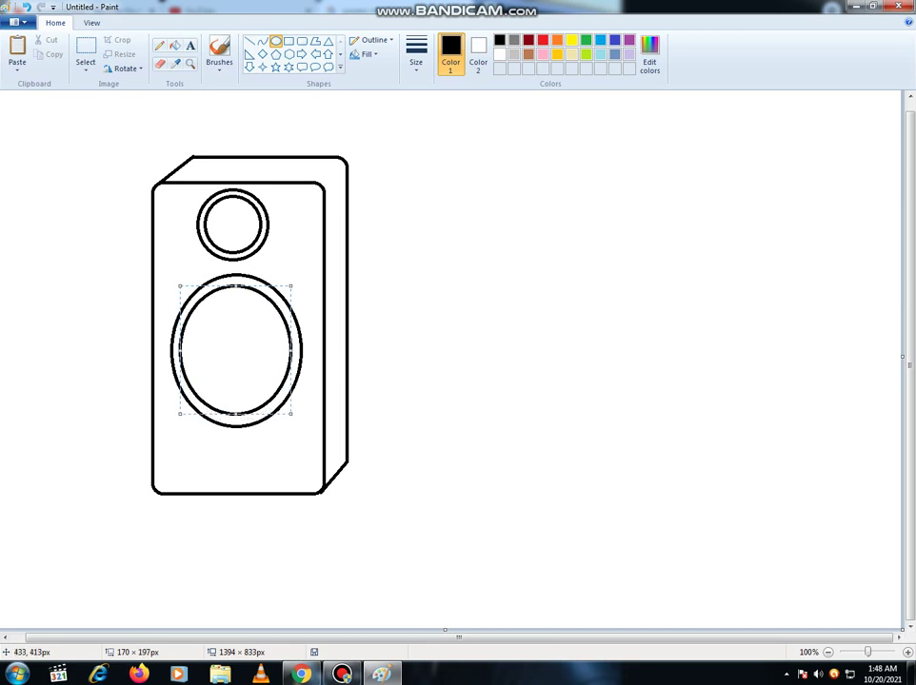
{"action": "left_click_drag", "start_coordinate": [290, 350], "coordinate": [292, 350]}
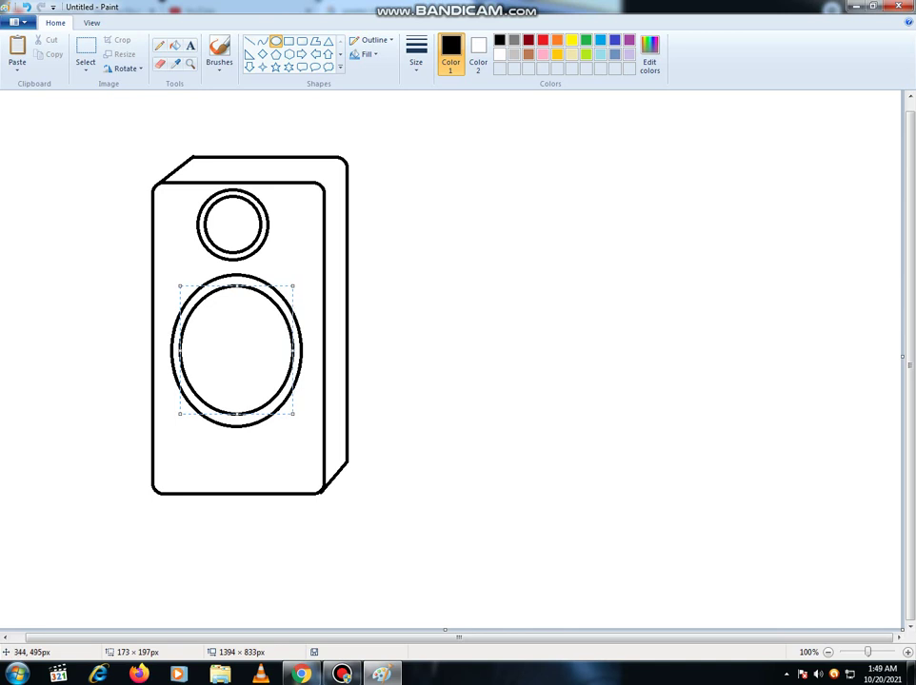
{"action": "left_click", "coordinate": [219, 250]}
{"action": "mouse_move", "coordinate": [207, 316]}
{"action": "left_mouse_down"}
{"action": "mouse_move", "coordinate": [266, 389]}
{"action": "mouse_move", "coordinate": [258, 347]}
{"action": "mouse_move", "coordinate": [227, 324]}
{"action": "mouse_move", "coordinate": [228, 352]}
{"action": "mouse_move", "coordinate": [226, 344]}
{"action": "mouse_move", "coordinate": [236, 358]}
{"action": "mouse_move", "coordinate": [241, 348]}
{"action": "mouse_move", "coordinate": [241, 358]}
{"action": "mouse_move", "coordinate": [247, 340]}
{"action": "mouse_move", "coordinate": [245, 350]}
{"action": "left_mouse_up"}
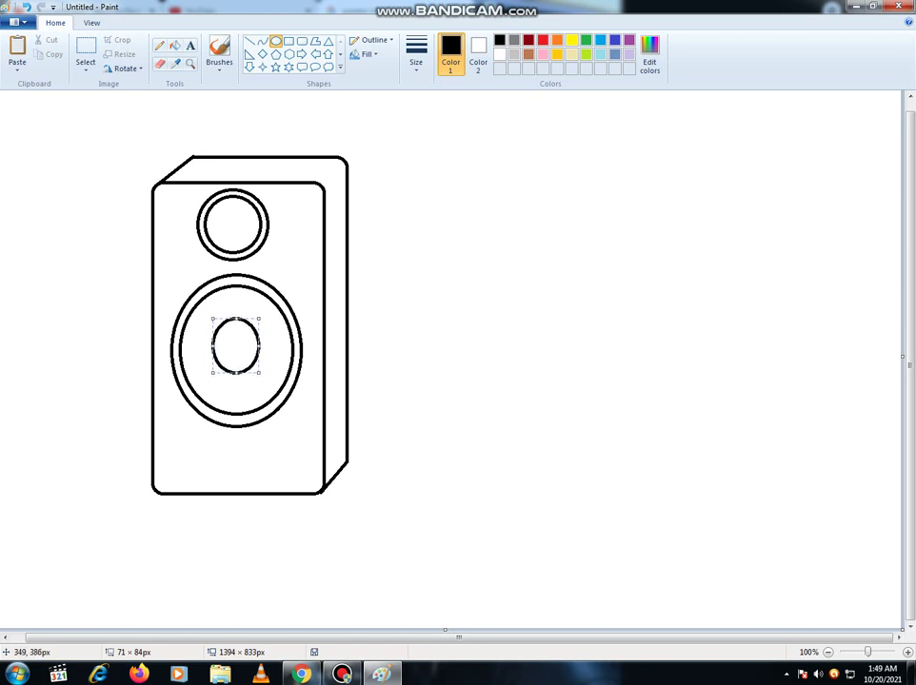
Step: Draw a long, narrow horizontal rectangle with a thinner outline below the large ellipse on the front panel
{"action": "left_click", "coordinate": [288, 41]}
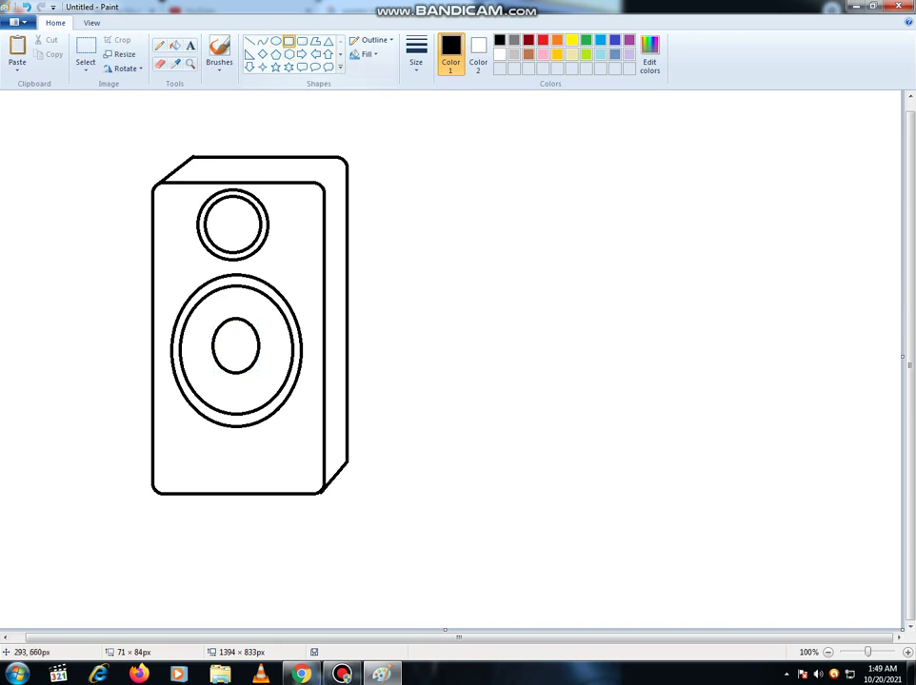
{"action": "left_click", "coordinate": [417, 59]}
{"action": "left_click", "coordinate": [438, 117]}
{"action": "left_click_drag", "start_coordinate": [178, 455], "coordinate": [296, 461]}
{"action": "left_click", "coordinate": [434, 336]}
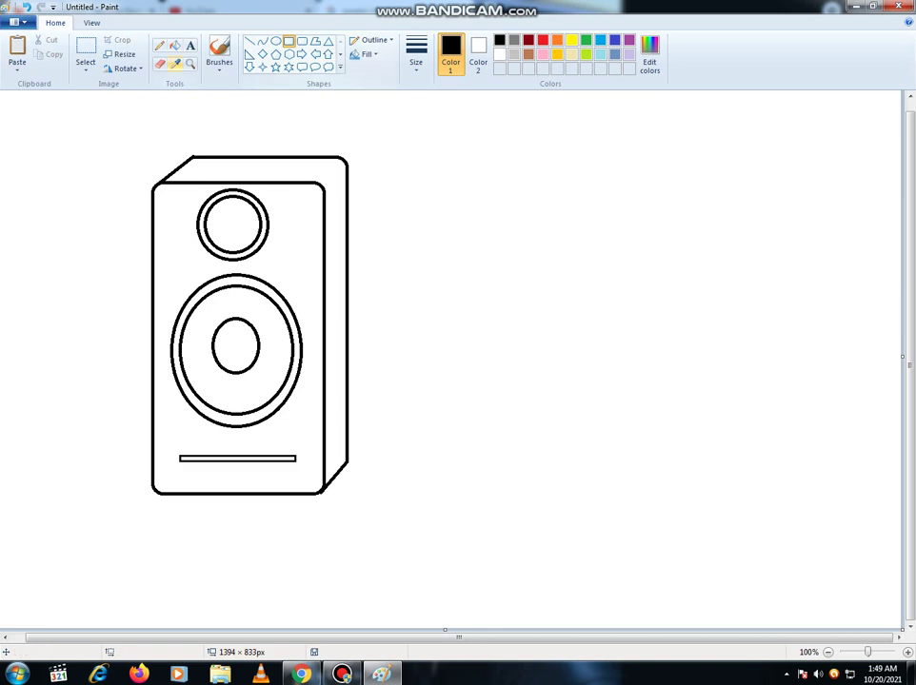
Step: Copy the whole speaker drawing and place the duplicate to the right of the original
{"action": "left_click", "coordinate": [86, 47]}
{"action": "mouse_move", "coordinate": [129, 131]}
{"action": "left_mouse_down"}
{"action": "mouse_move", "coordinate": [349, 216]}
{"action": "mouse_move", "coordinate": [394, 415]}
{"action": "mouse_move", "coordinate": [379, 509]}
{"action": "left_mouse_up"}
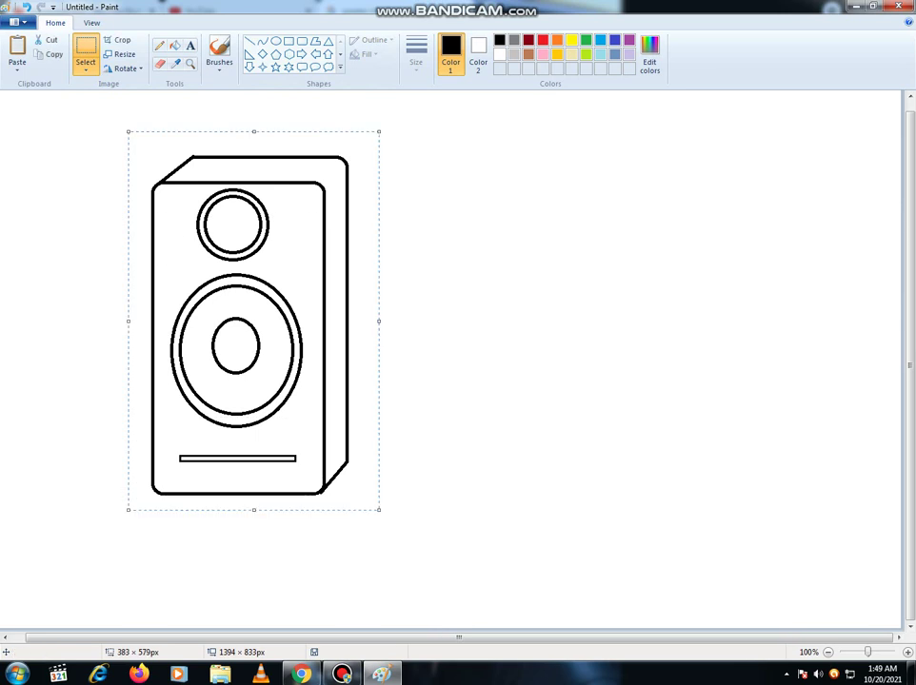
{"action": "right_click", "coordinate": [240, 335]}
{"action": "left_click", "coordinate": [271, 357]}
{"action": "right_click", "coordinate": [265, 361]}
{"action": "left_click", "coordinate": [291, 396]}
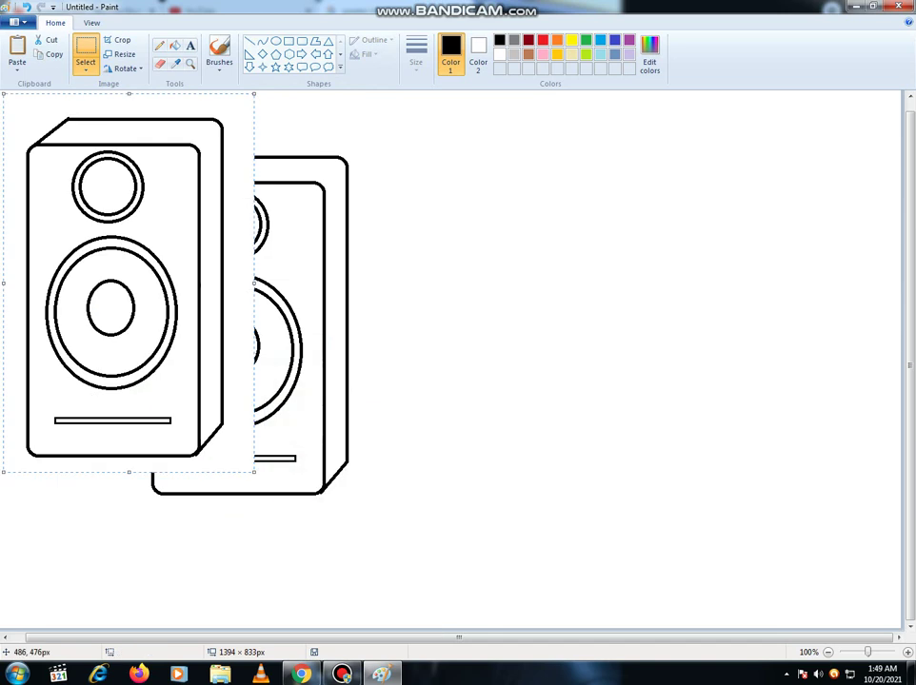
{"action": "left_click_drag", "start_coordinate": [182, 295], "coordinate": [582, 337]}
Step: Flip the duplicated speaker horizontally and move it closer to the original
{"action": "right_click", "coordinate": [568, 327]}
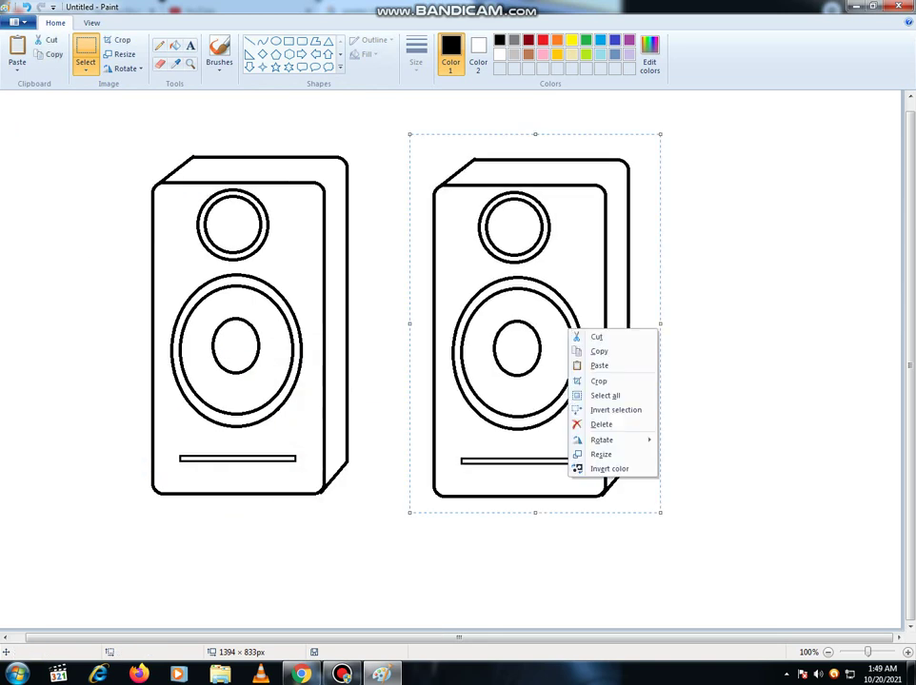
{"action": "mouse_move", "coordinate": [603, 440]}
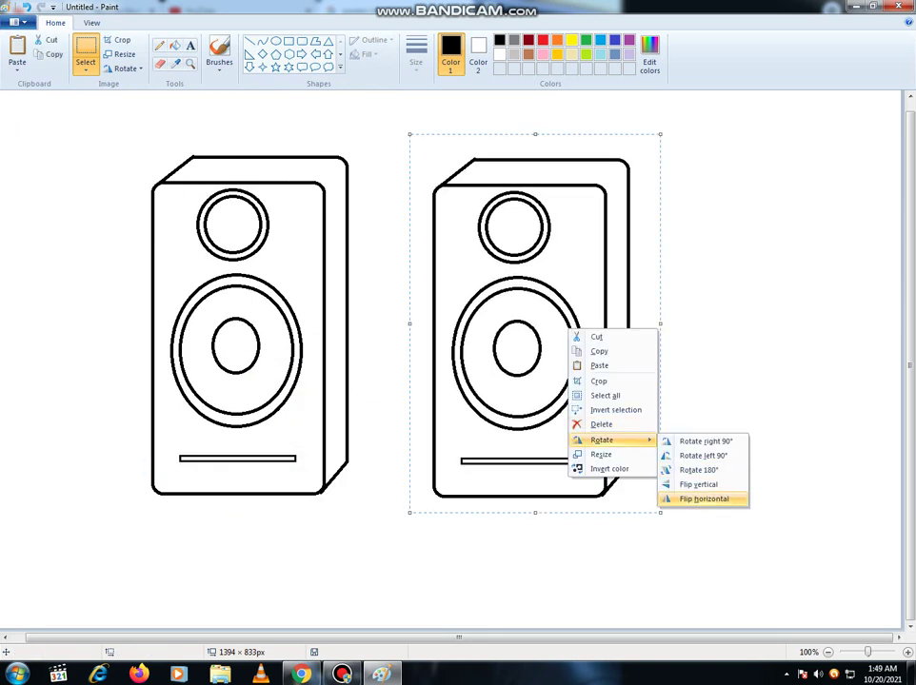
{"action": "left_click", "coordinate": [704, 499]}
{"action": "right_click", "coordinate": [516, 335]}
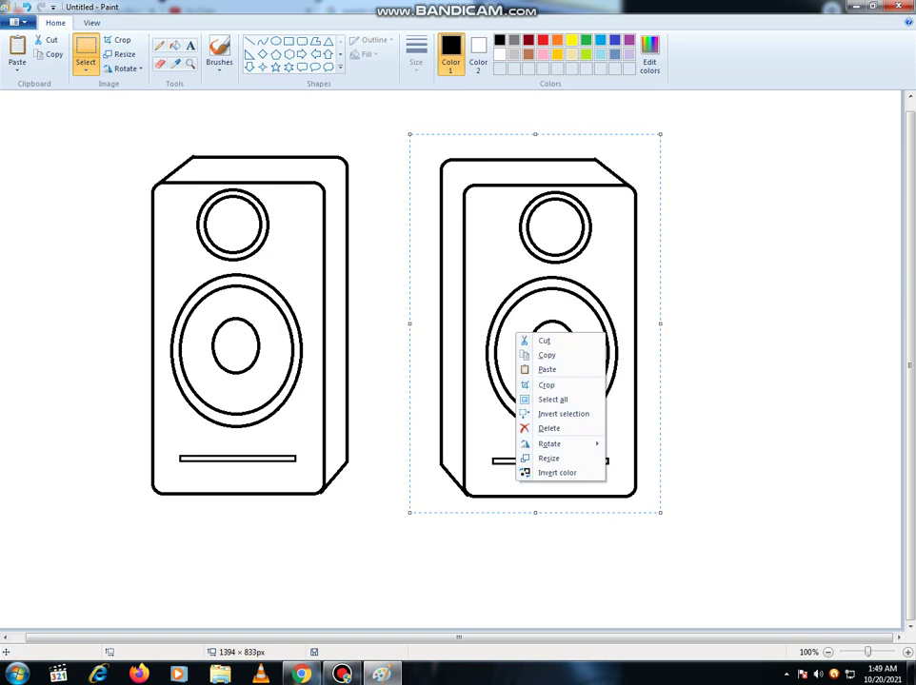
{"action": "left_click", "coordinate": [512, 236]}
{"action": "left_click_drag", "start_coordinate": [534, 315], "coordinate": [493, 313]}
{"action": "left_click_drag", "start_coordinate": [517, 405], "coordinate": [504, 402]}
{"action": "left_click_drag", "start_coordinate": [517, 285], "coordinate": [489, 278]}
{"action": "left_click", "coordinate": [761, 317]}
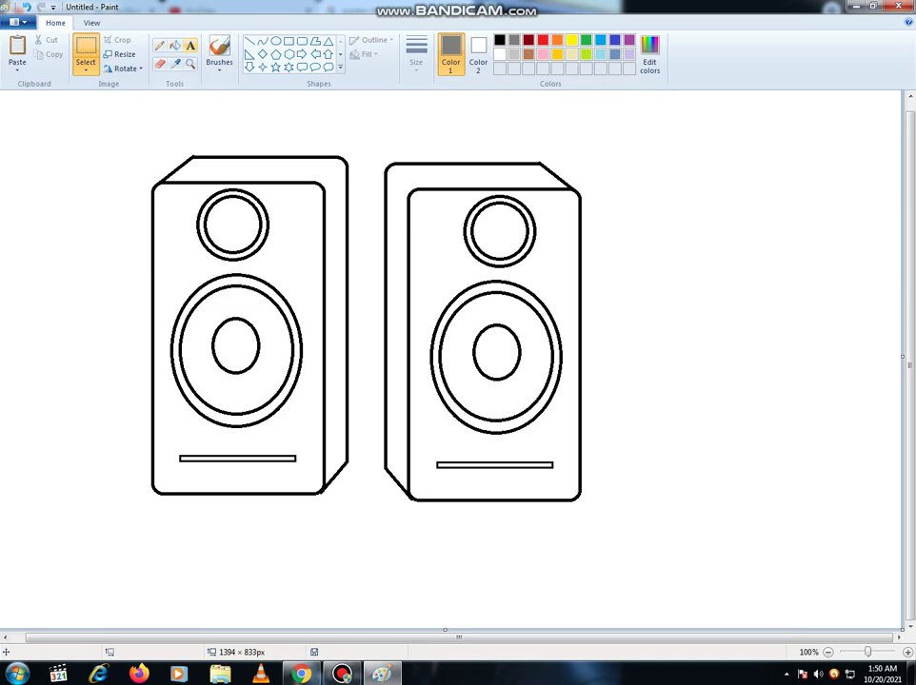
Step: Fill the top-and-side faces and the outer rings of both circular drivers on both speakers with medium gray
{"action": "left_click", "coordinate": [174, 45]}
{"action": "left_click", "coordinate": [333, 181]}
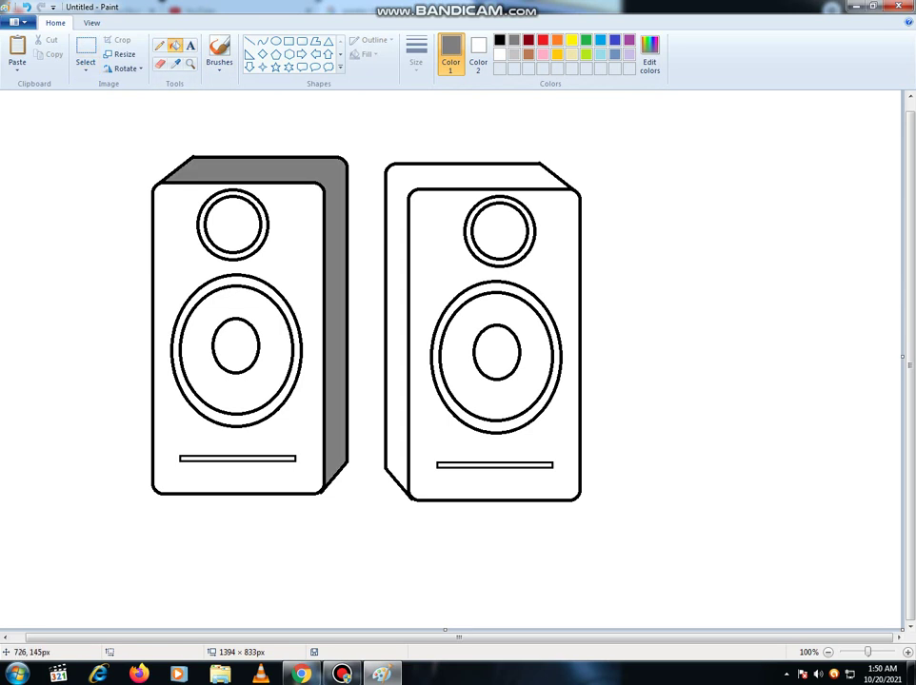
{"action": "left_click", "coordinate": [499, 179]}
{"action": "left_click", "coordinate": [547, 319]}
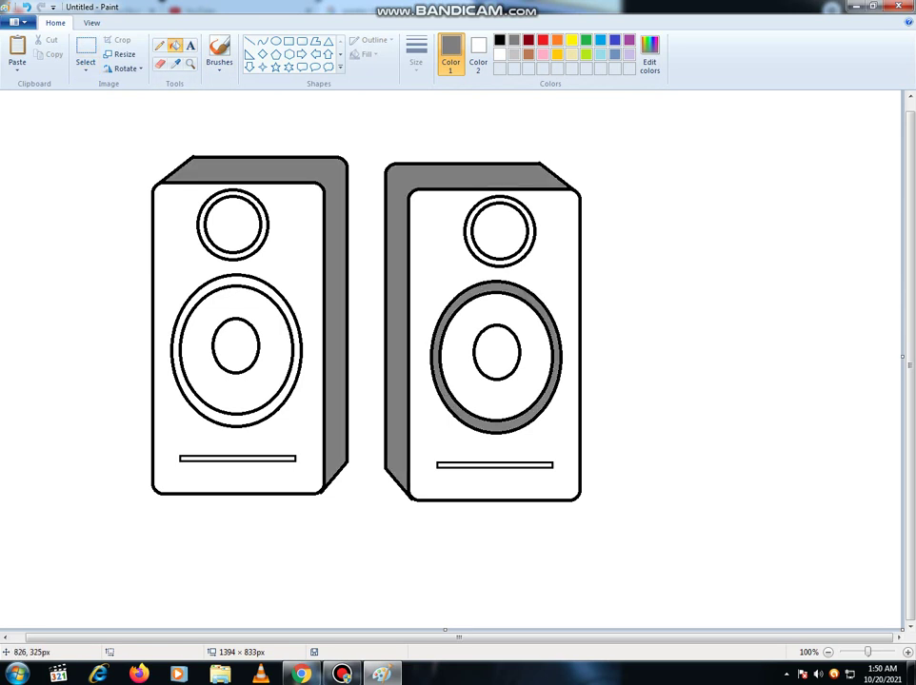
{"action": "left_click", "coordinate": [529, 244]}
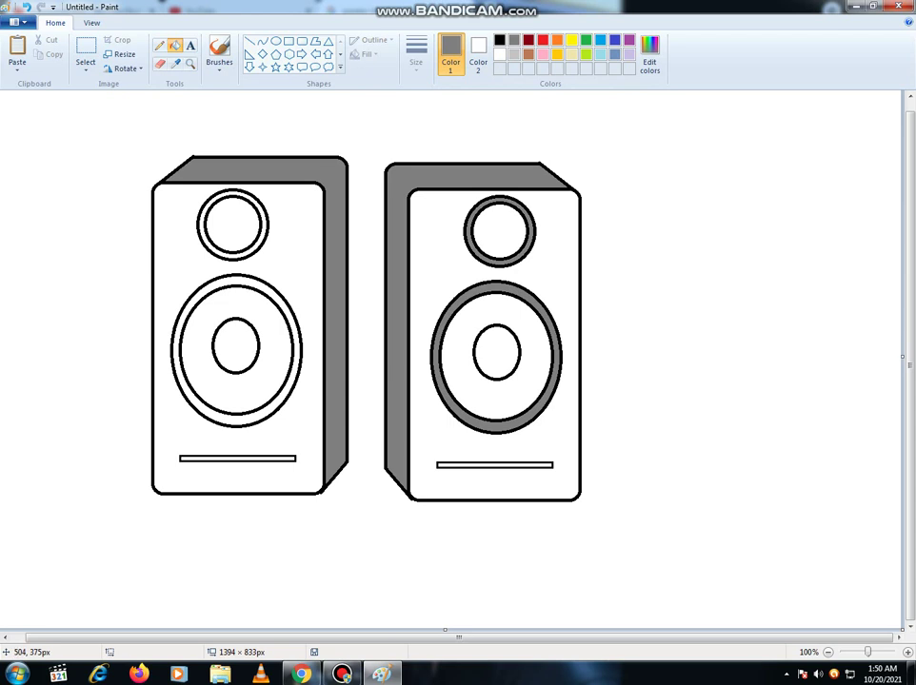
{"action": "left_click", "coordinate": [295, 328]}
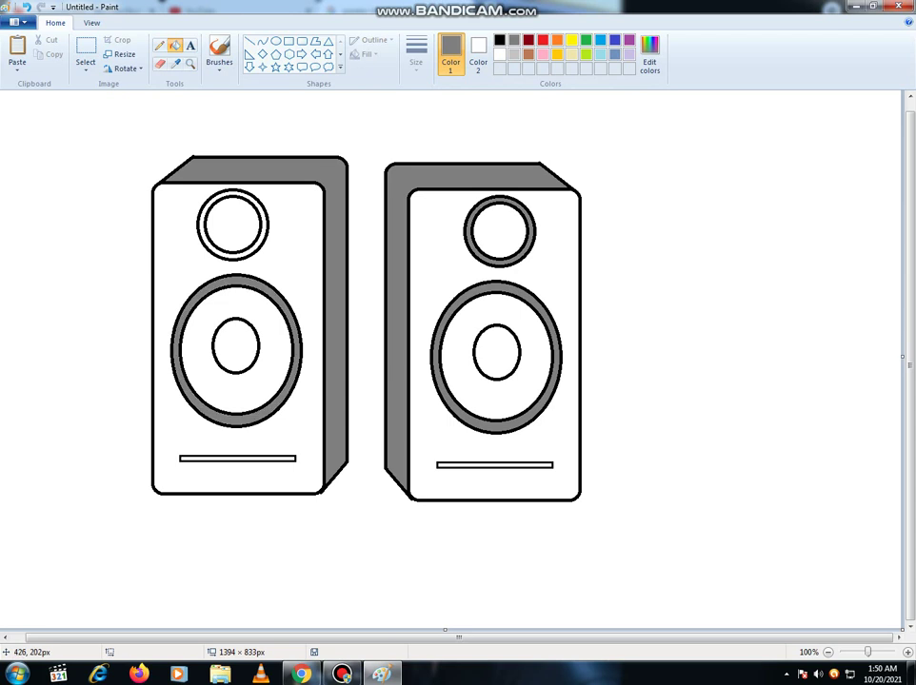
{"action": "left_click", "coordinate": [204, 201]}
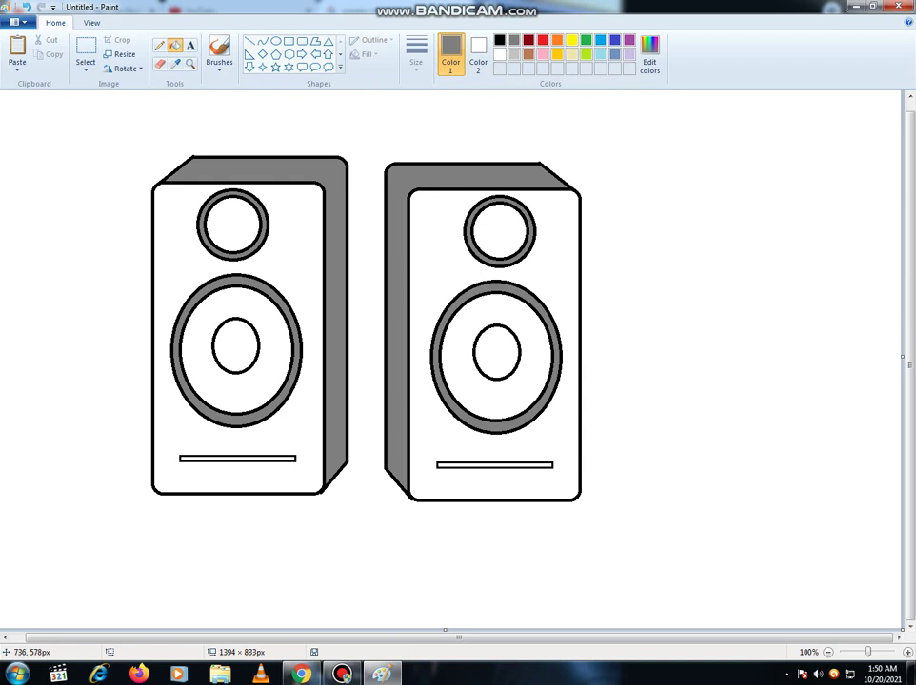
Step: Fill the narrow horizontal bars near the base of both speakers with light gray
{"action": "left_click", "coordinate": [514, 54]}
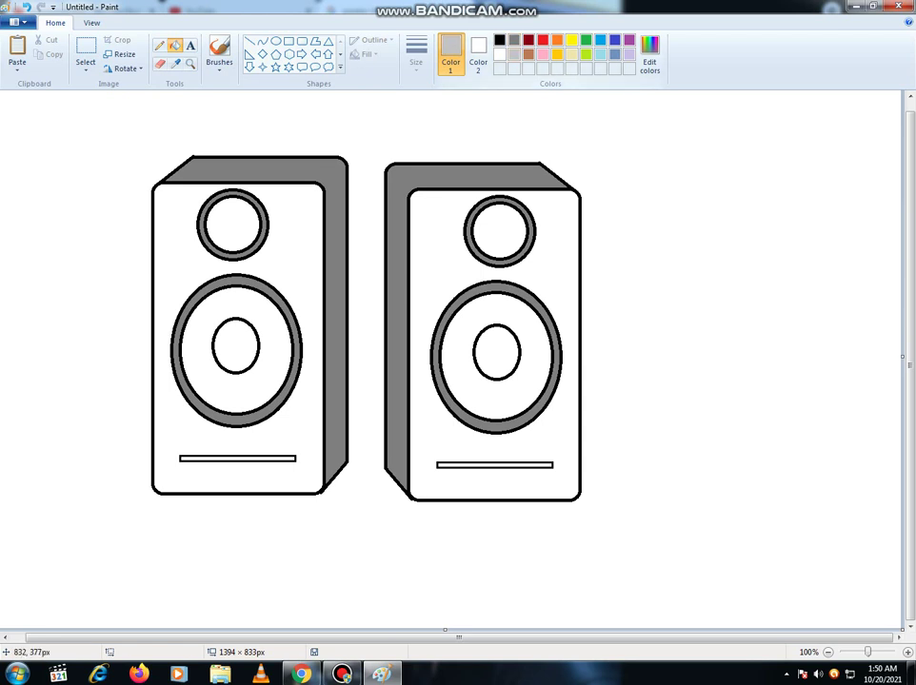
{"action": "left_click", "coordinate": [494, 465]}
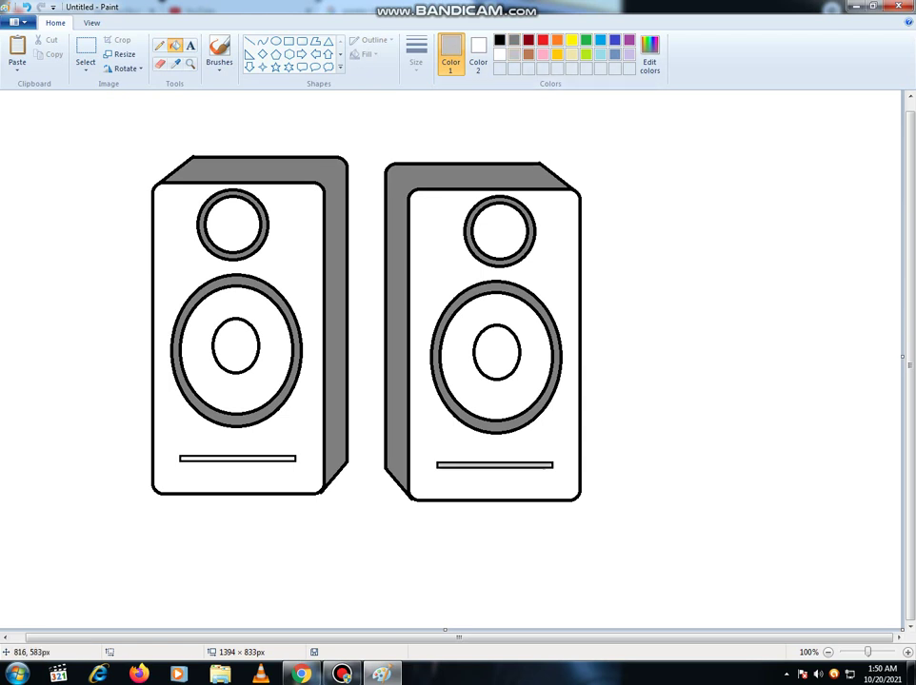
{"action": "left_click", "coordinate": [286, 459]}
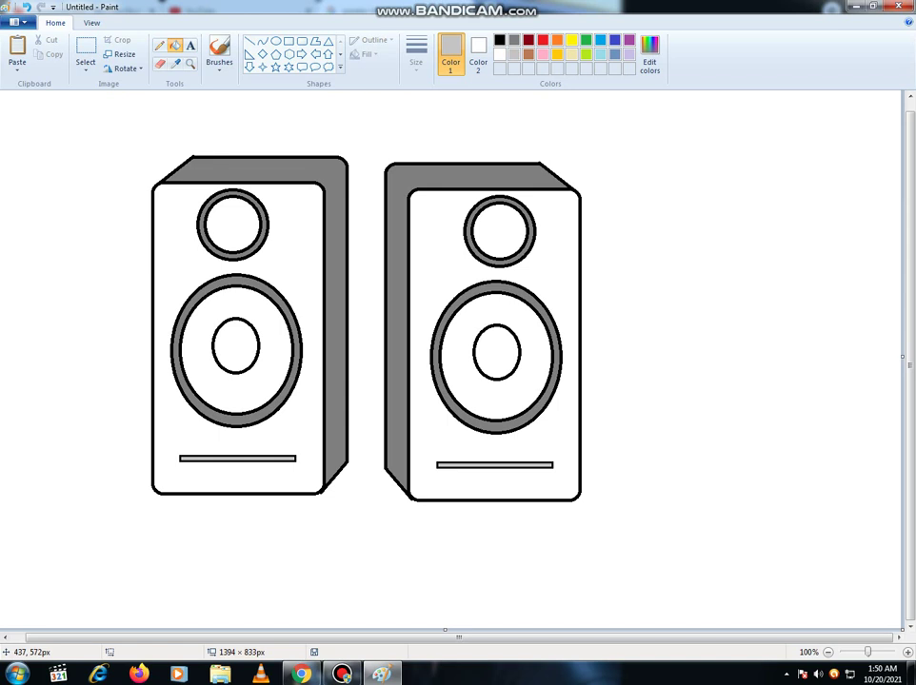
Step: Mix a custom dark gray of RGB 92, 92, 92 and fill both speakers' front panels with it
{"action": "left_click", "coordinate": [514, 40]}
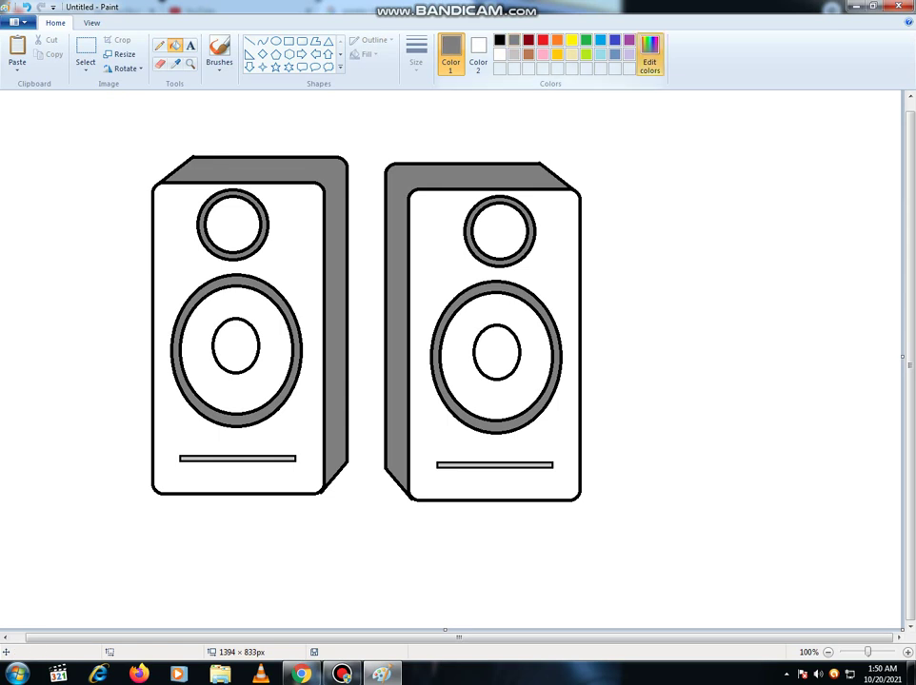
{"action": "left_click", "coordinate": [650, 55]}
{"action": "left_click", "coordinate": [650, 52]}
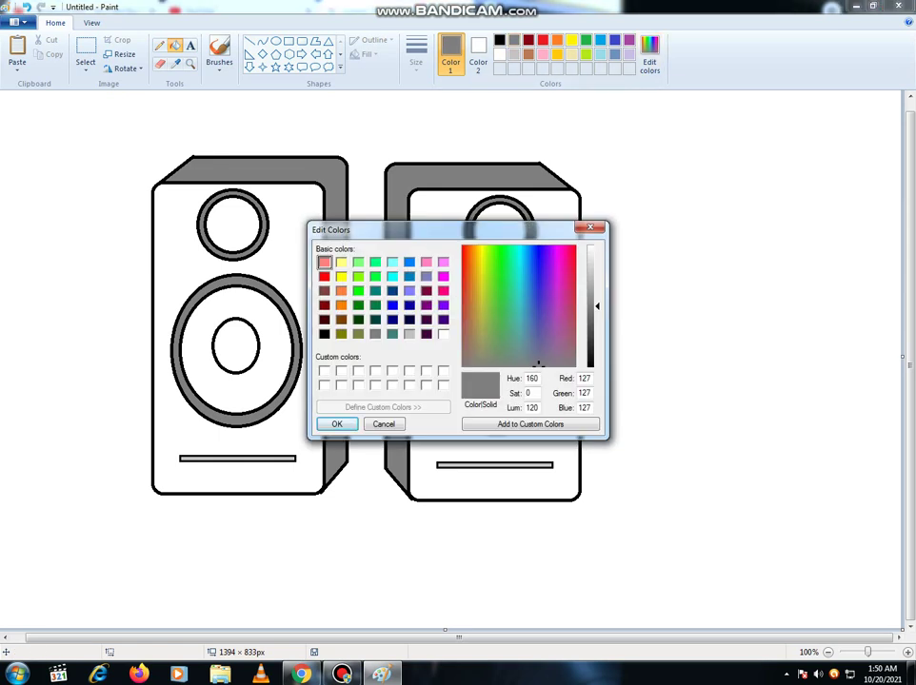
{"action": "left_click_drag", "start_coordinate": [597, 306], "coordinate": [597, 324]}
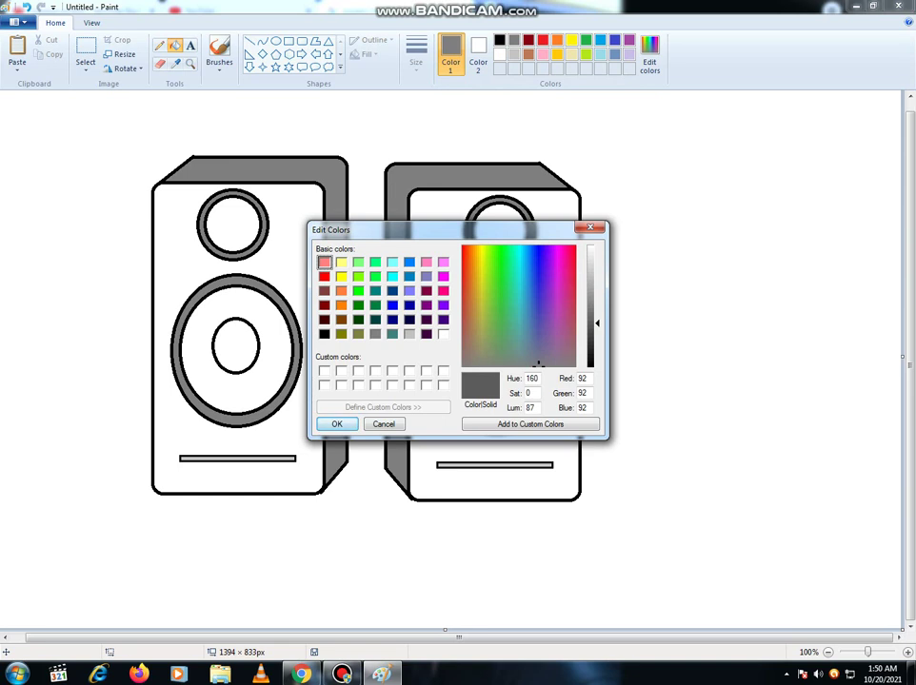
{"action": "left_click", "coordinate": [336, 424]}
{"action": "left_click", "coordinate": [180, 247]}
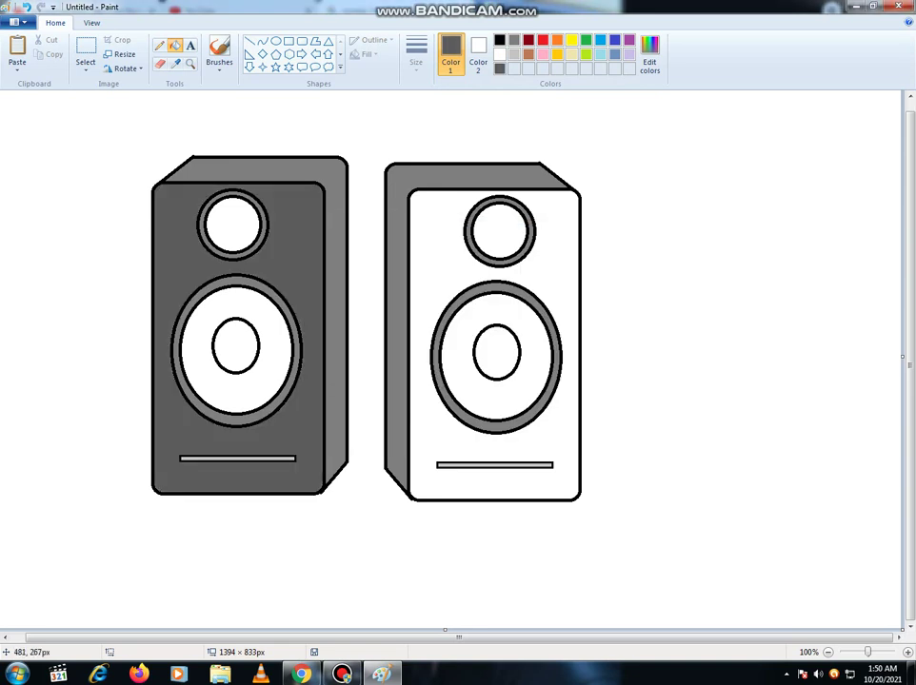
{"action": "left_click", "coordinate": [417, 348]}
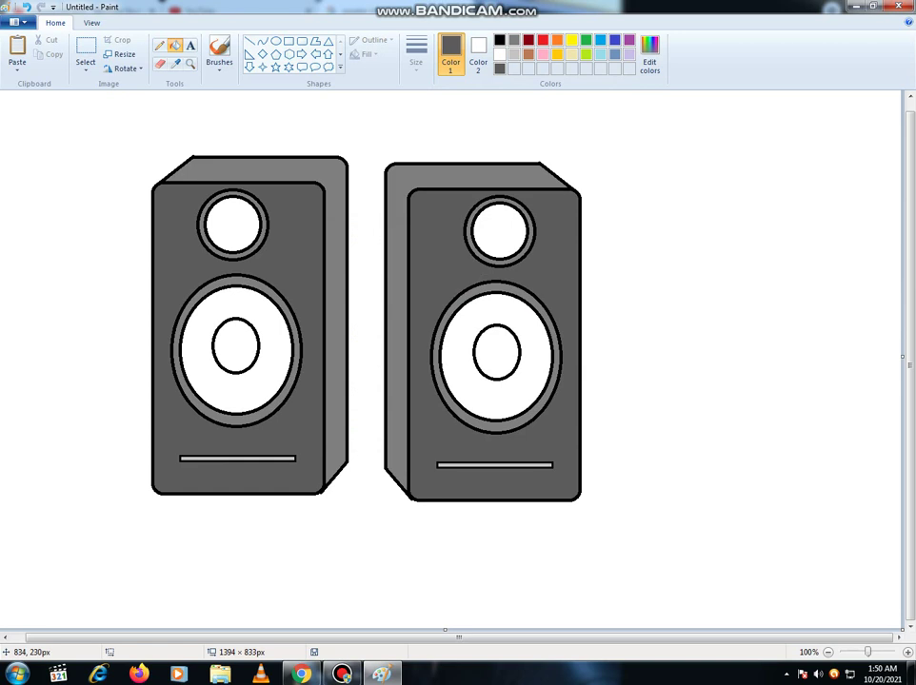
Step: Fill the inner circle of the small upper driver on both speakers with black
{"action": "left_click", "coordinate": [499, 39]}
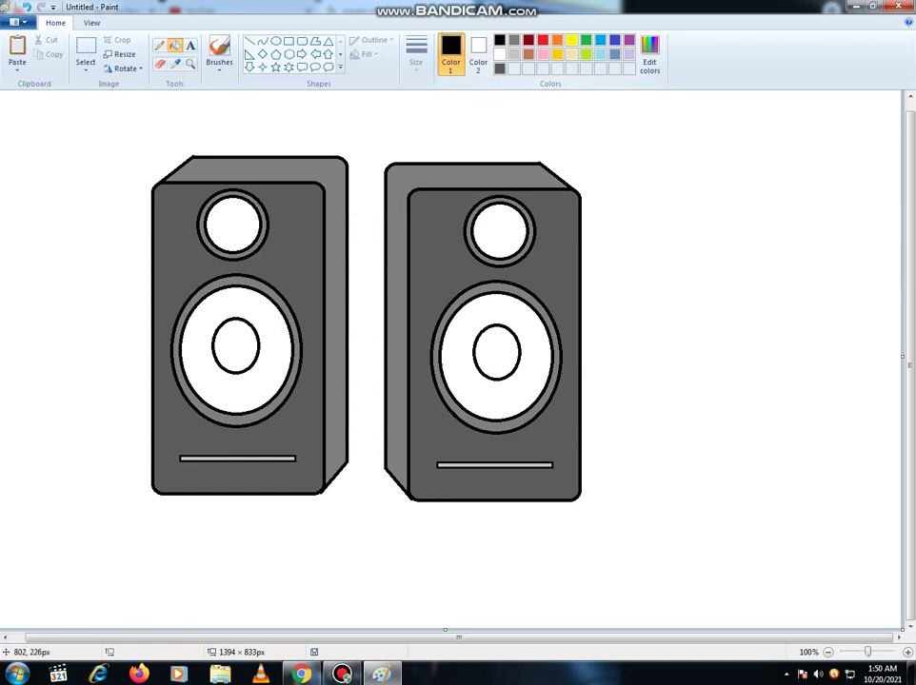
{"action": "left_click", "coordinate": [500, 228]}
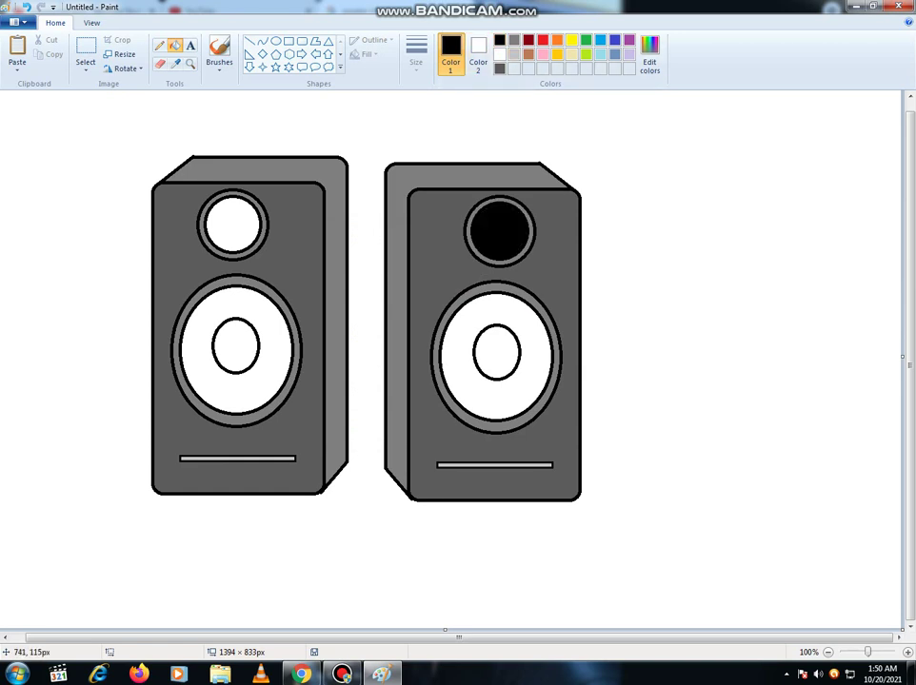
{"action": "left_click", "coordinate": [235, 223]}
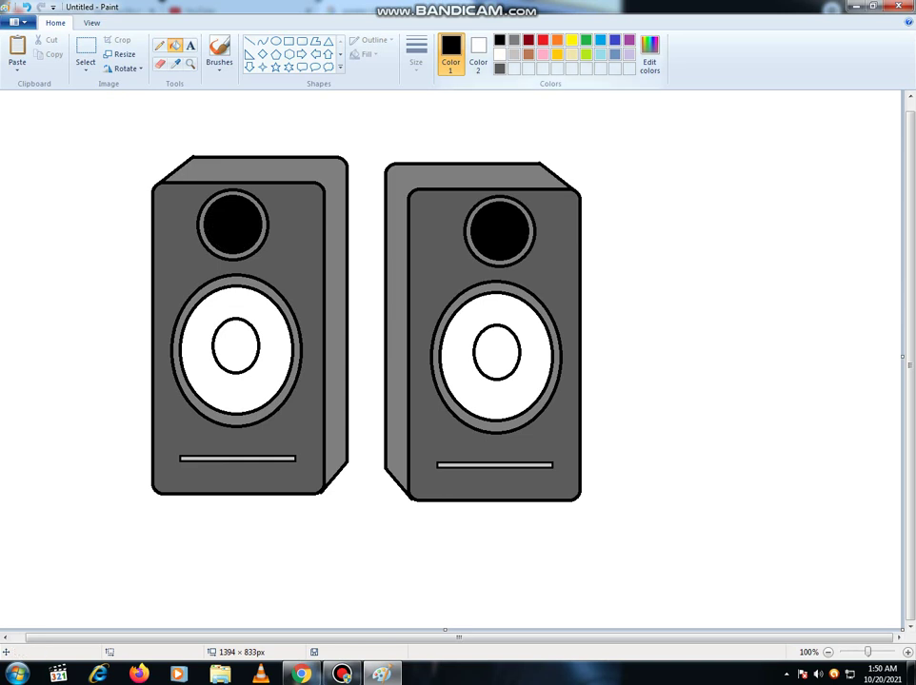
Step: Mix a custom dark gray of RGB 87, 87, 87 and fill both large drivers' cones around the central ellipse with it
{"action": "left_click", "coordinate": [513, 39]}
{"action": "left_click", "coordinate": [649, 54]}
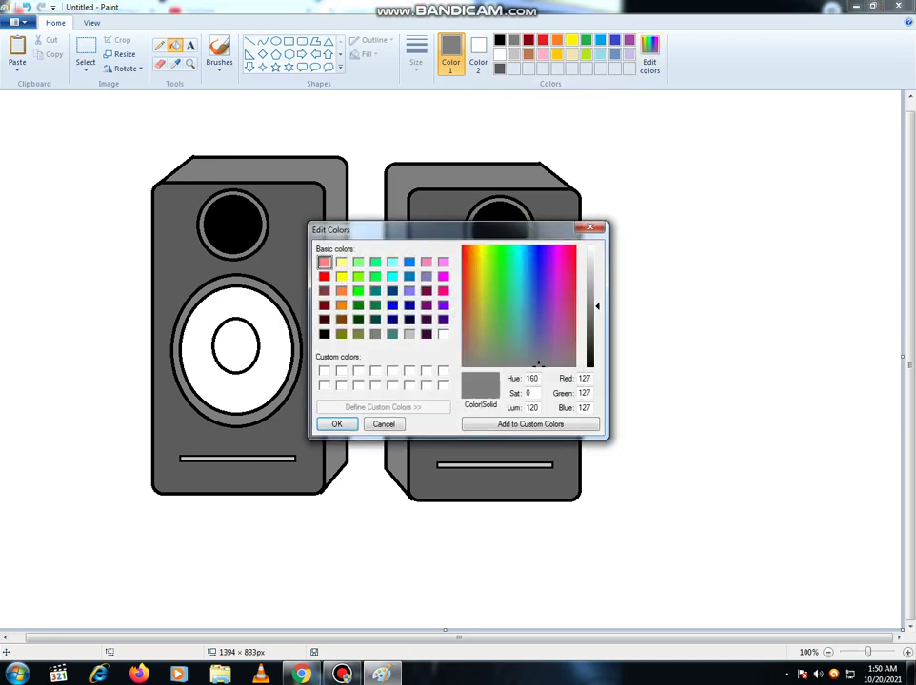
{"action": "left_click_drag", "start_coordinate": [597, 307], "coordinate": [597, 325]}
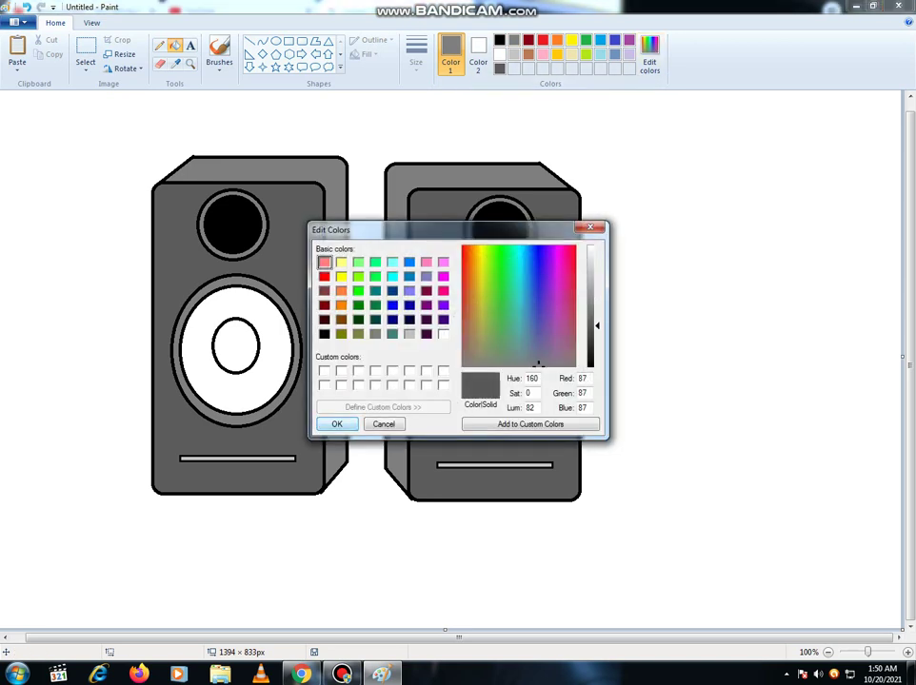
{"action": "left_click", "coordinate": [337, 424]}
{"action": "left_click", "coordinate": [546, 375]}
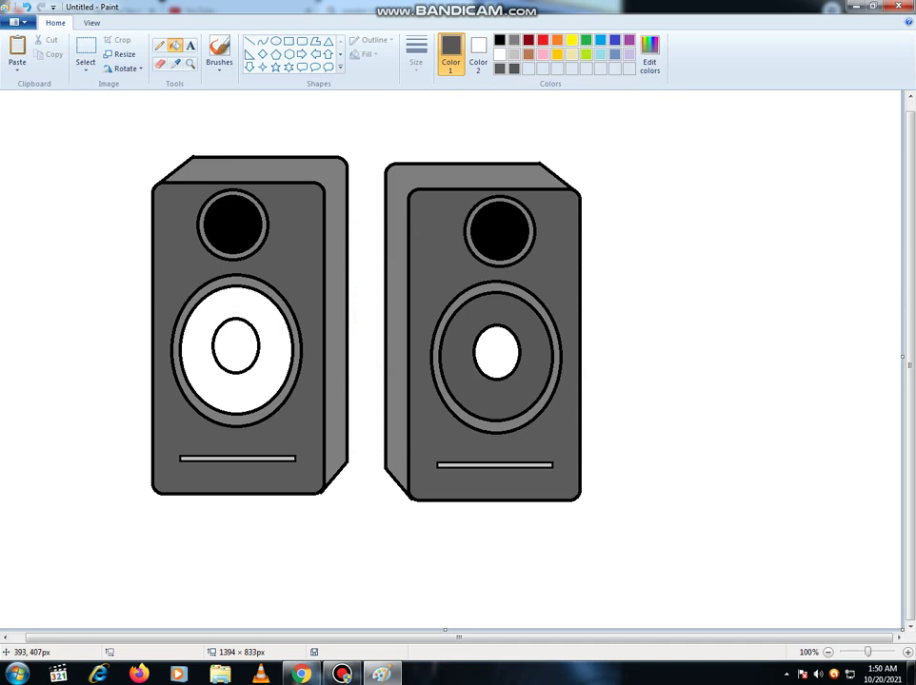
{"action": "left_click", "coordinate": [200, 344]}
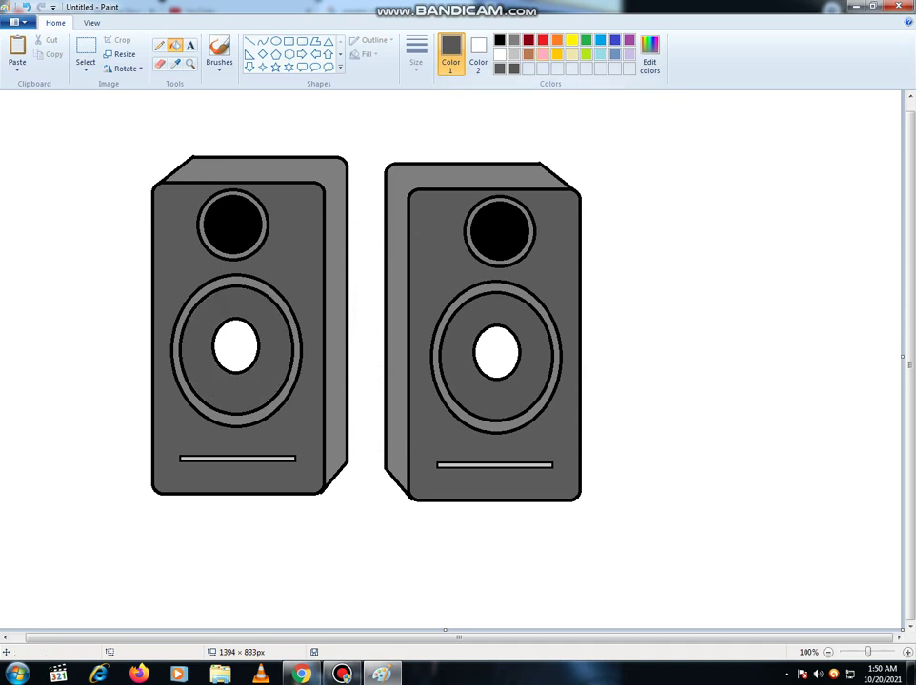
Step: Fill the central ellipse of the large driver on both speakers with light gray
{"action": "left_click", "coordinate": [514, 54]}
{"action": "left_click", "coordinate": [496, 352]}
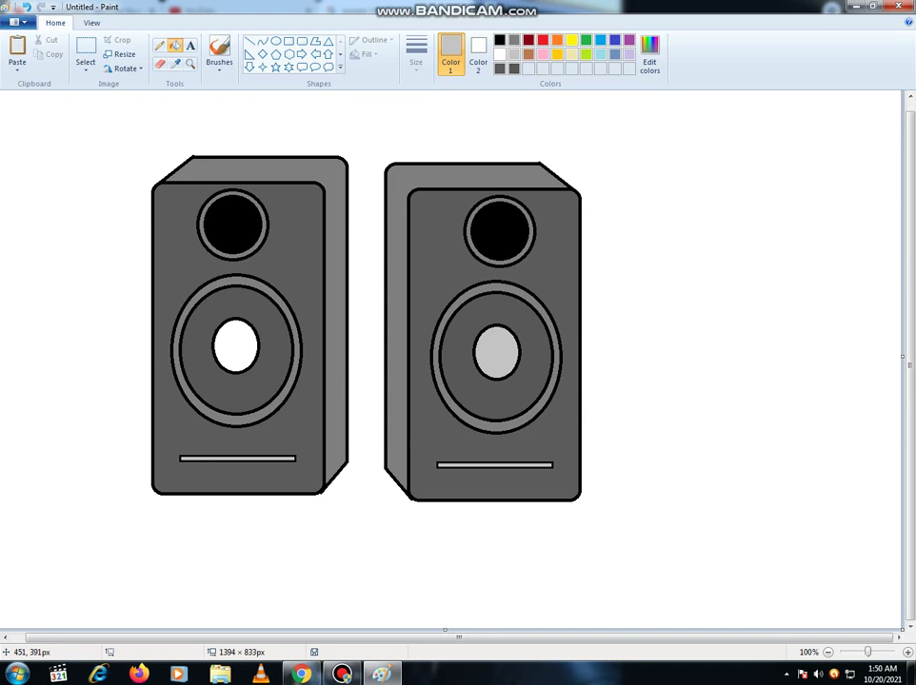
{"action": "left_click", "coordinate": [235, 347]}
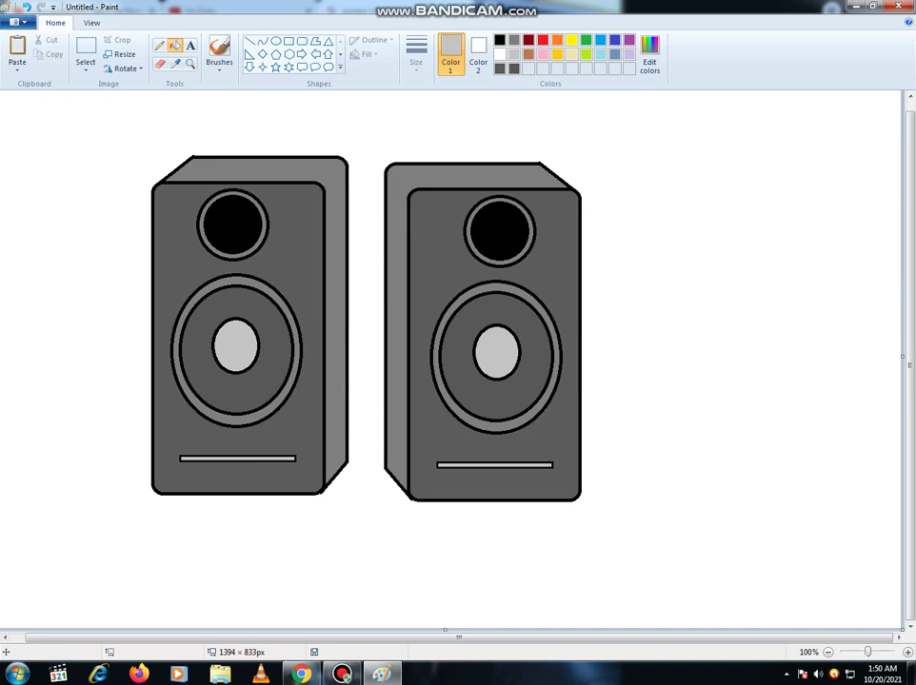